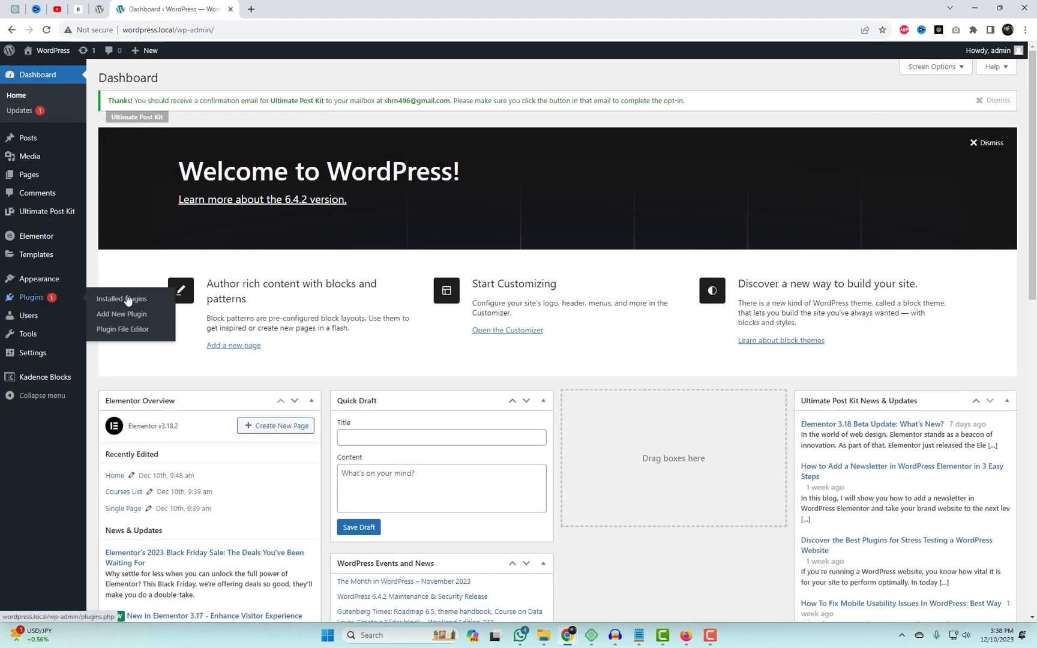
Search the plugin directory for "Ultimate Post Kit Addons".
{"action": "left_click", "coordinate": [146, 297]}
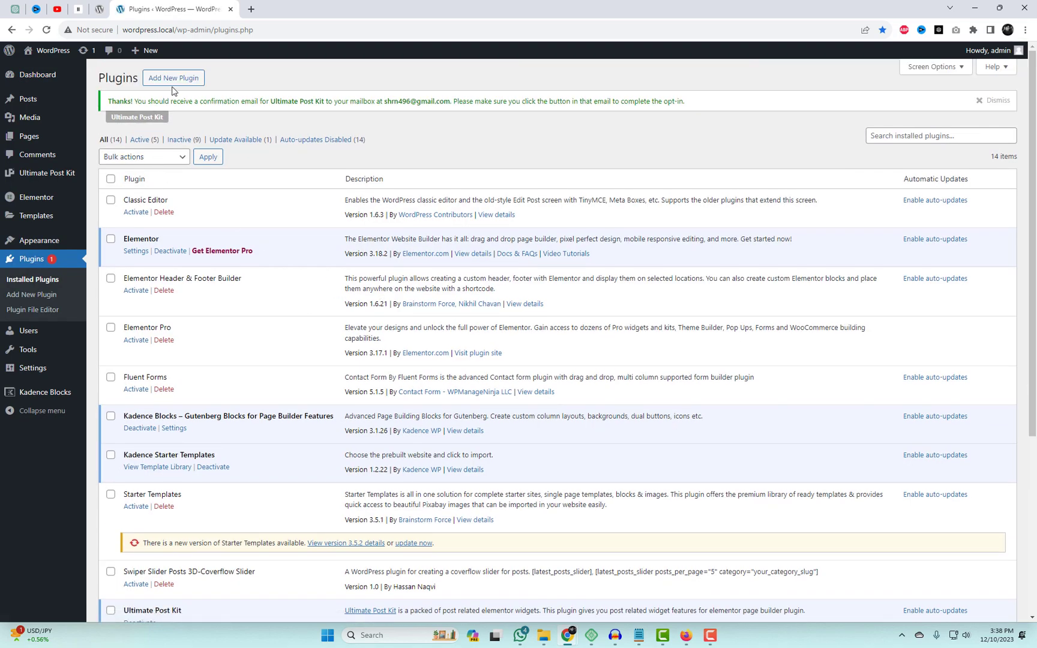
{"action": "left_click", "coordinate": [174, 79]}
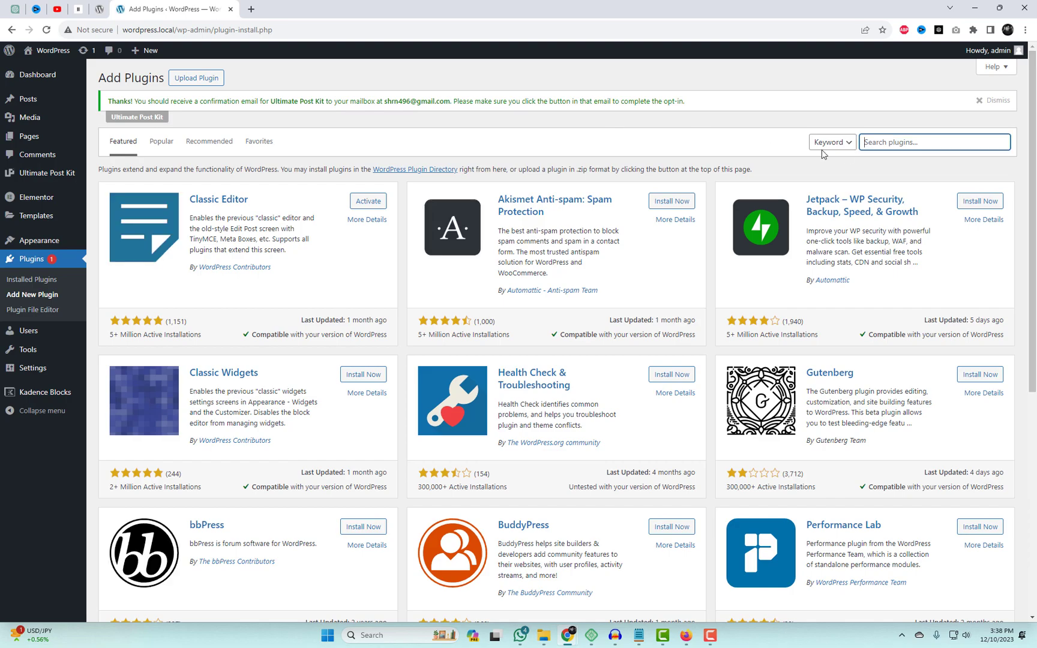
{"action": "left_click", "coordinate": [881, 146]}
{"action": "type", "text": "Ultimate Post Kit Addons"}
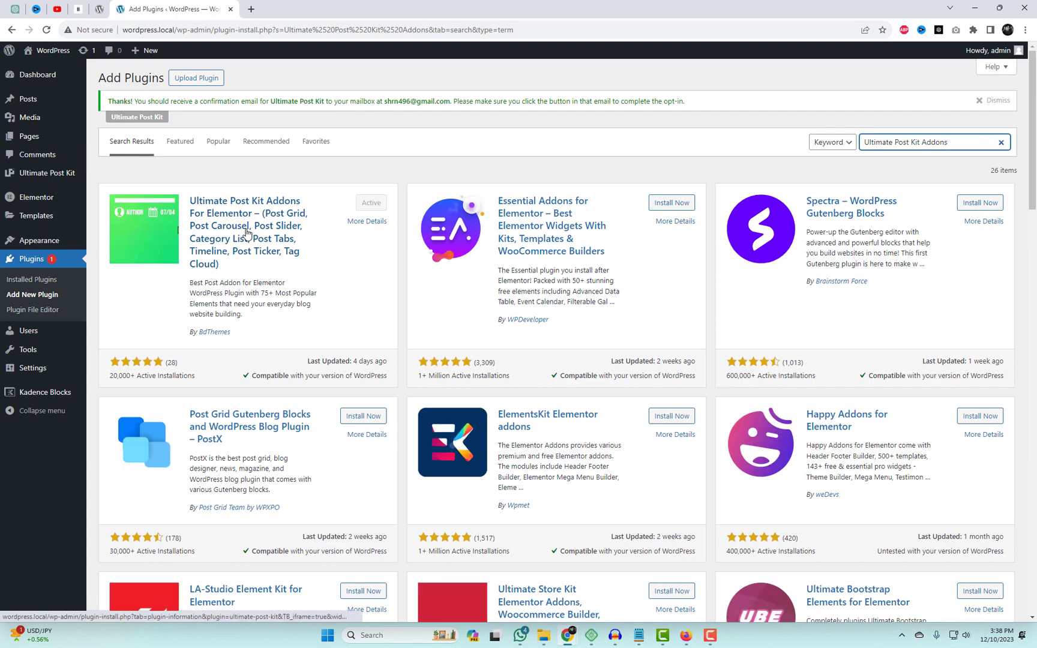
Save the Ultimate Post Kit other settings with the Category Image option enabled.
{"action": "mouse_move", "coordinate": [66, 174]}
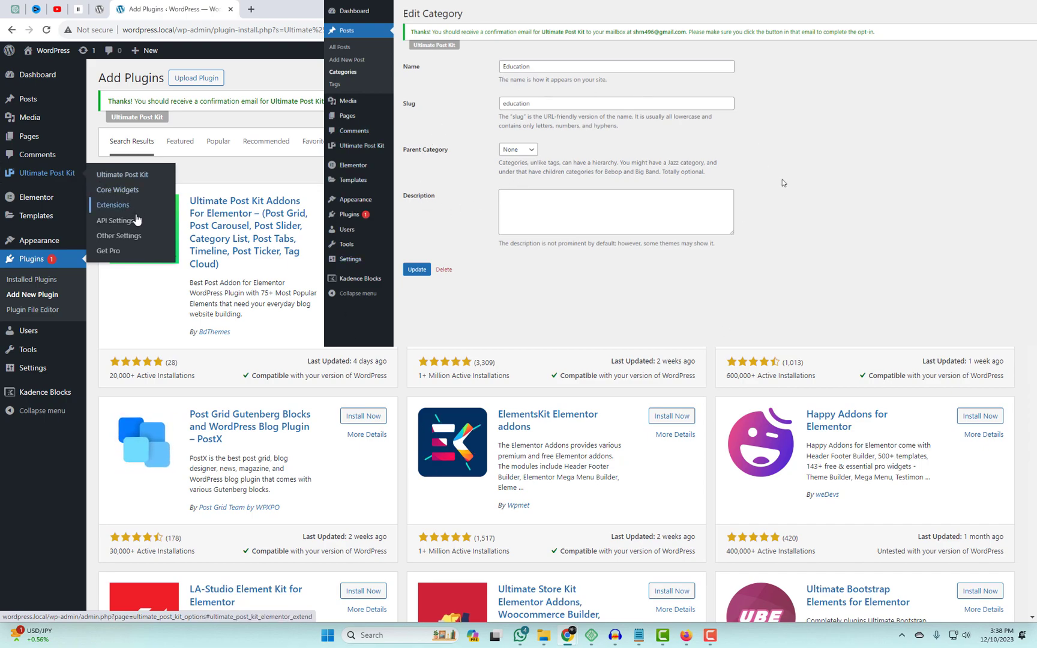
{"action": "left_click", "coordinate": [125, 240]}
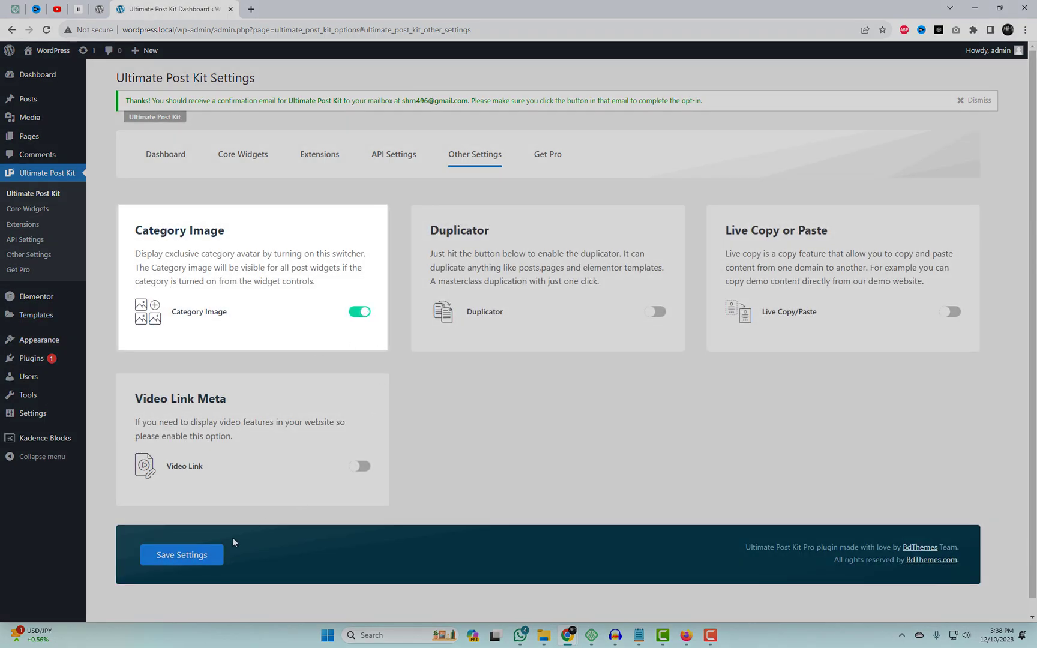
{"action": "left_click", "coordinate": [183, 557]}
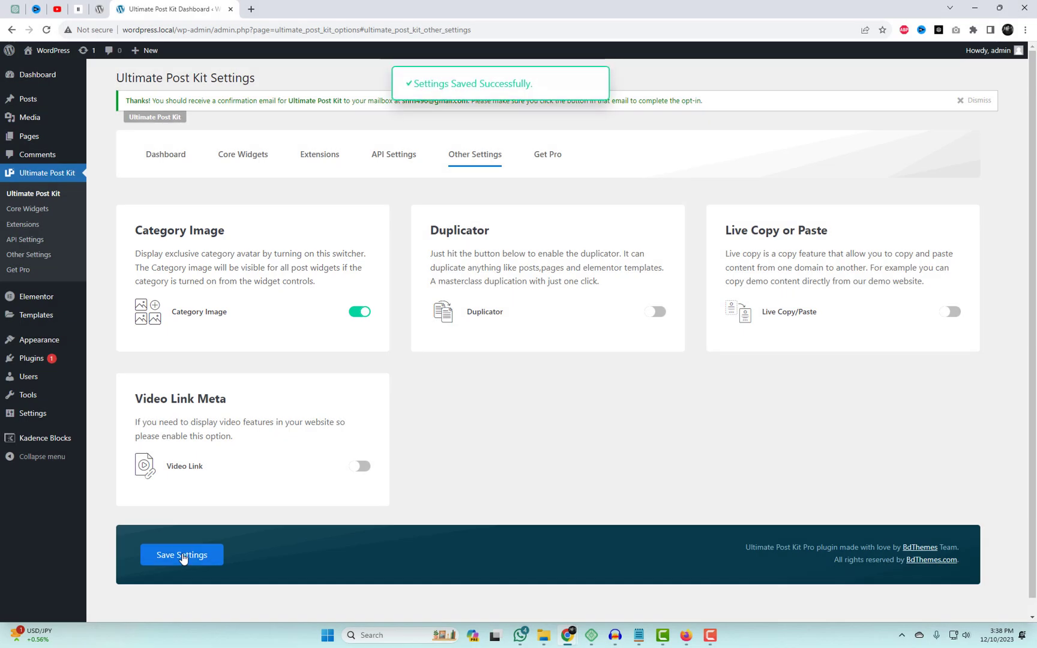
Open the edit pages of the post categories Education, Featured, Latest, News and Tips in separate browser tabs.
{"action": "mouse_move", "coordinate": [46, 102]}
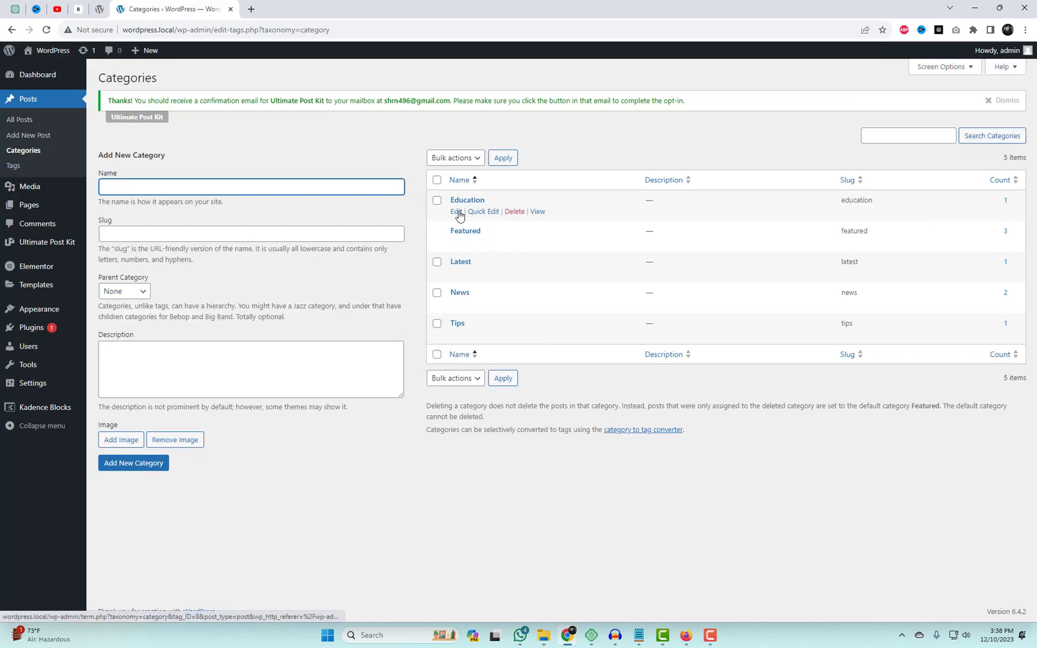
{"action": "middle_click", "coordinate": [457, 212]}
{"action": "middle_click", "coordinate": [455, 242]}
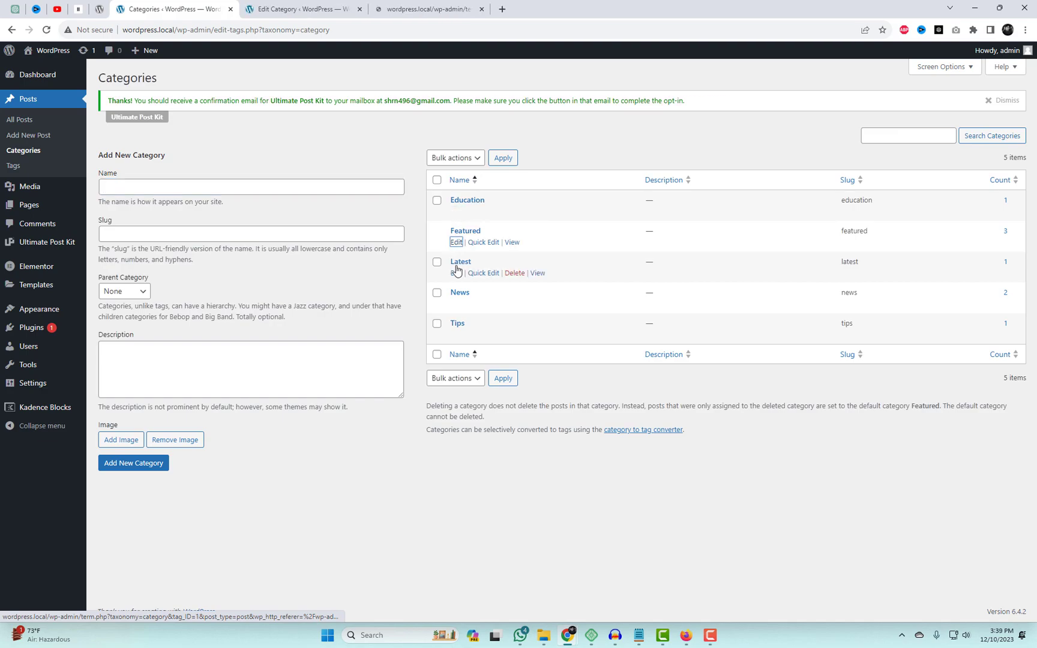
{"action": "middle_click", "coordinate": [457, 274]}
{"action": "middle_click", "coordinate": [457, 304]}
{"action": "middle_click", "coordinate": [457, 335]}
Assign the media library photo of the man wearing headphones to the Education category and update it.
{"action": "left_click", "coordinate": [295, 3]}
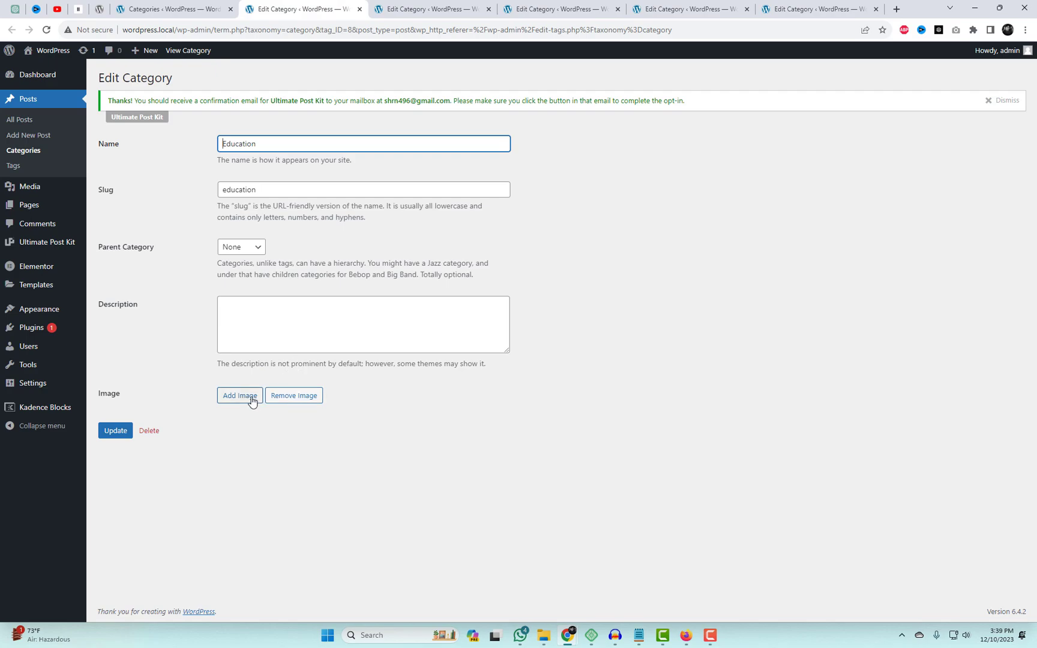
{"action": "left_click", "coordinate": [239, 395]}
{"action": "left_click", "coordinate": [456, 198]}
{"action": "left_click", "coordinate": [996, 591]}
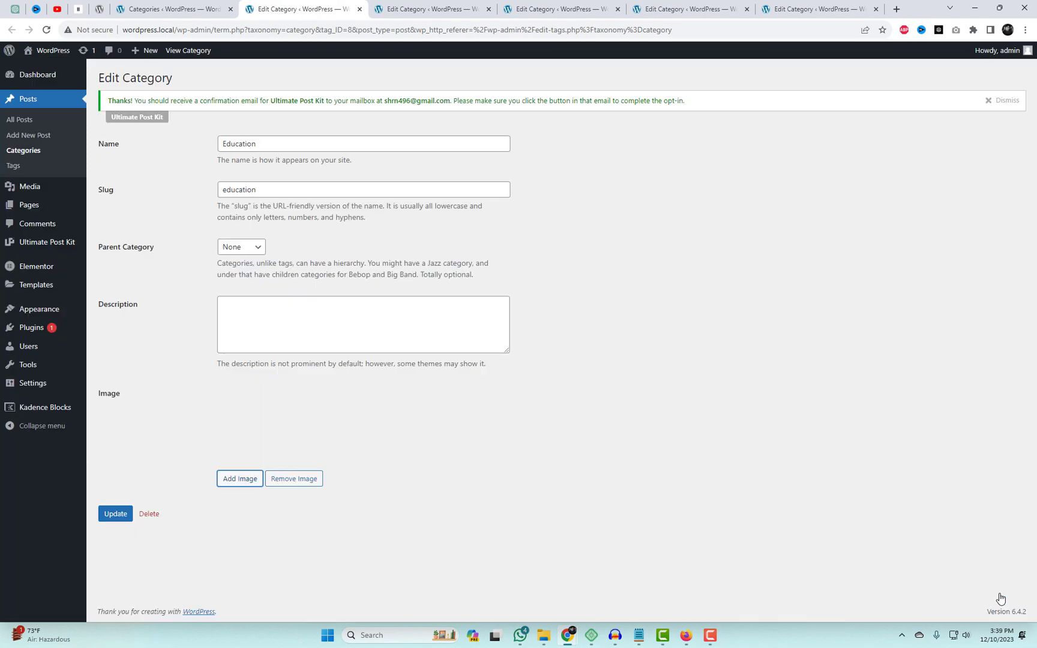
{"action": "left_click", "coordinate": [115, 515]}
Assign the media library photo of two colleagues high-fiving to the Featured category and update it.
{"action": "left_click", "coordinate": [423, 11]}
{"action": "left_click", "coordinate": [251, 394]}
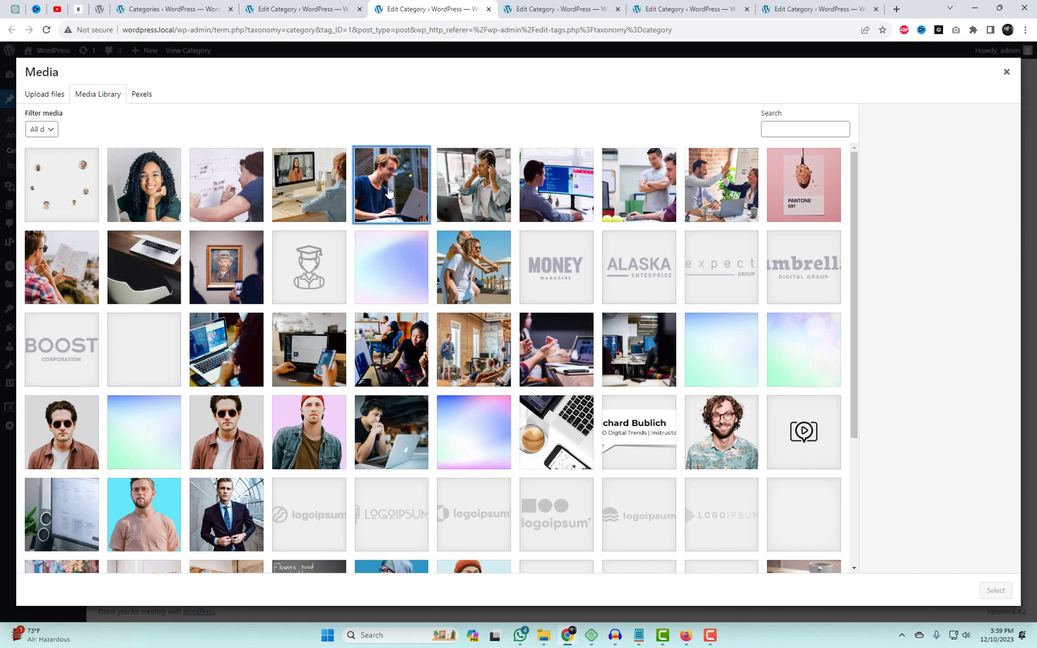
{"action": "left_click", "coordinate": [389, 192]}
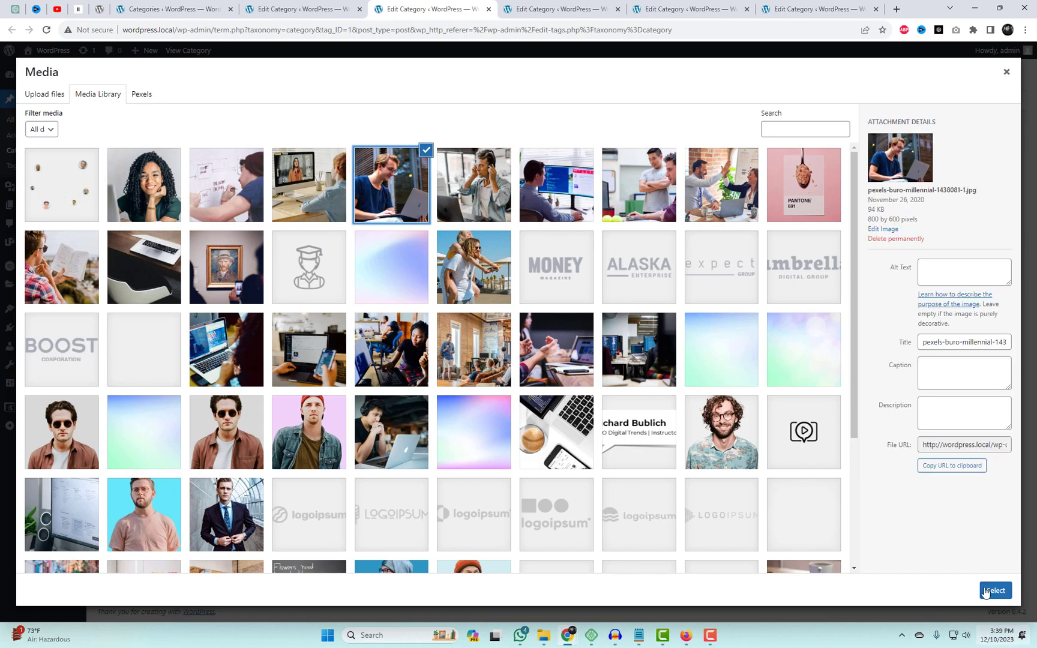
{"action": "left_click", "coordinate": [734, 207]}
{"action": "left_click", "coordinate": [996, 591]}
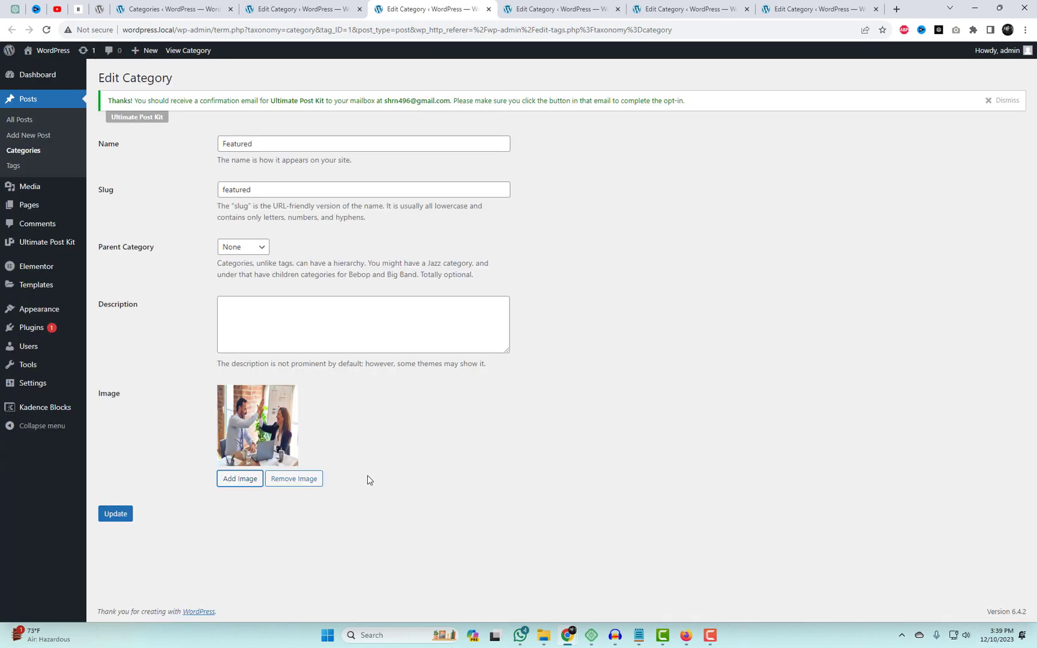
{"action": "left_click", "coordinate": [118, 512]}
Assign the media library photo of people working together at computers to the Latest category and update it.
{"action": "left_click", "coordinate": [532, 6]}
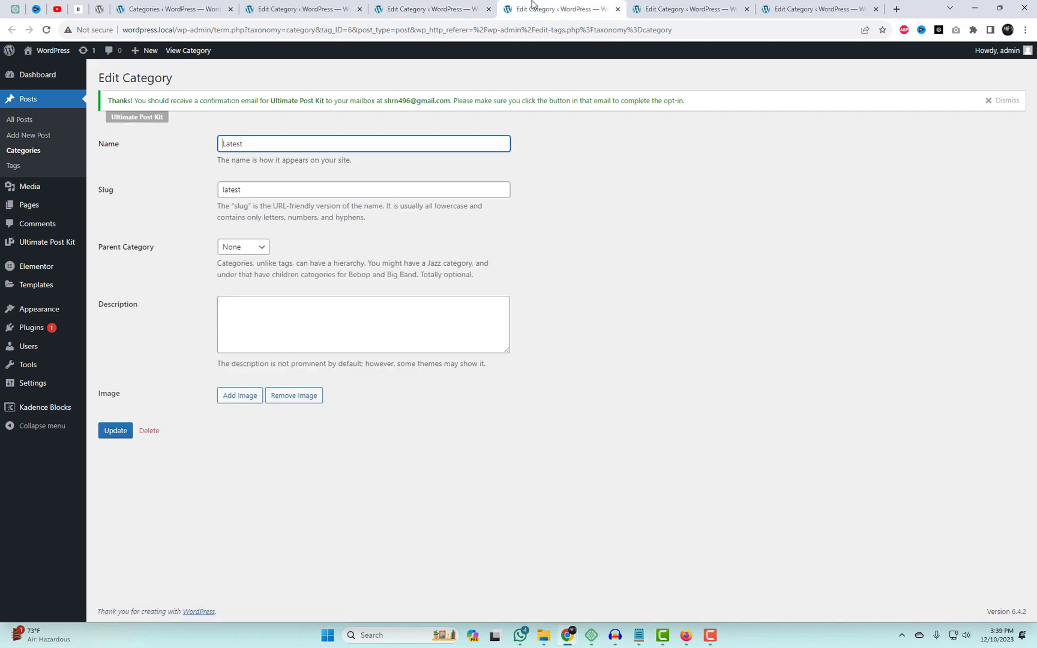
{"action": "left_click", "coordinate": [234, 396]}
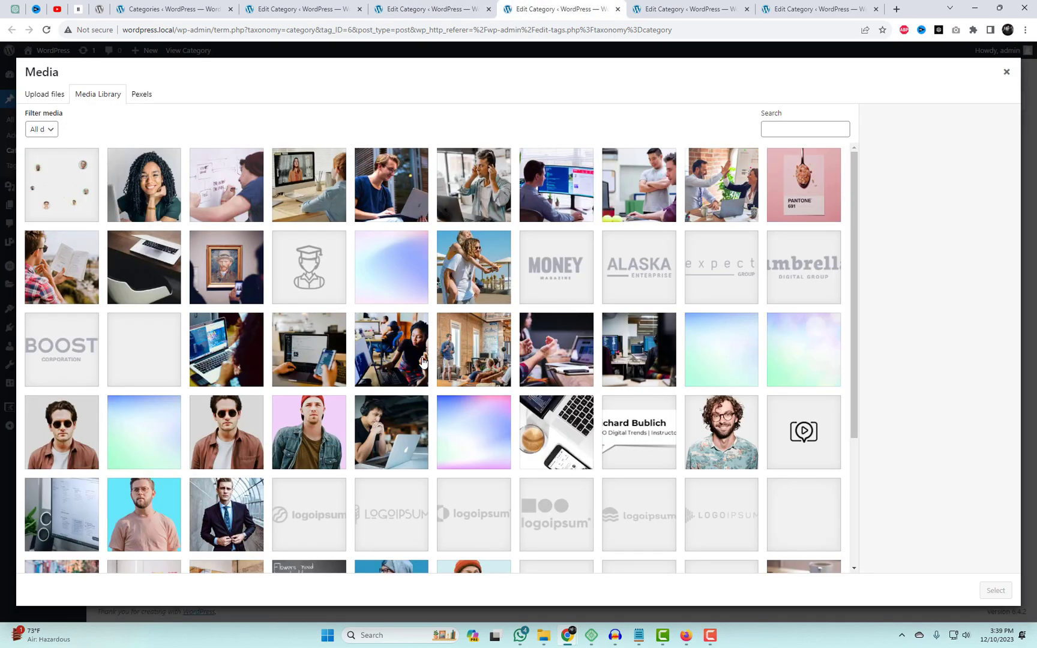
{"action": "left_click", "coordinate": [411, 367]}
{"action": "left_click", "coordinate": [1011, 594]}
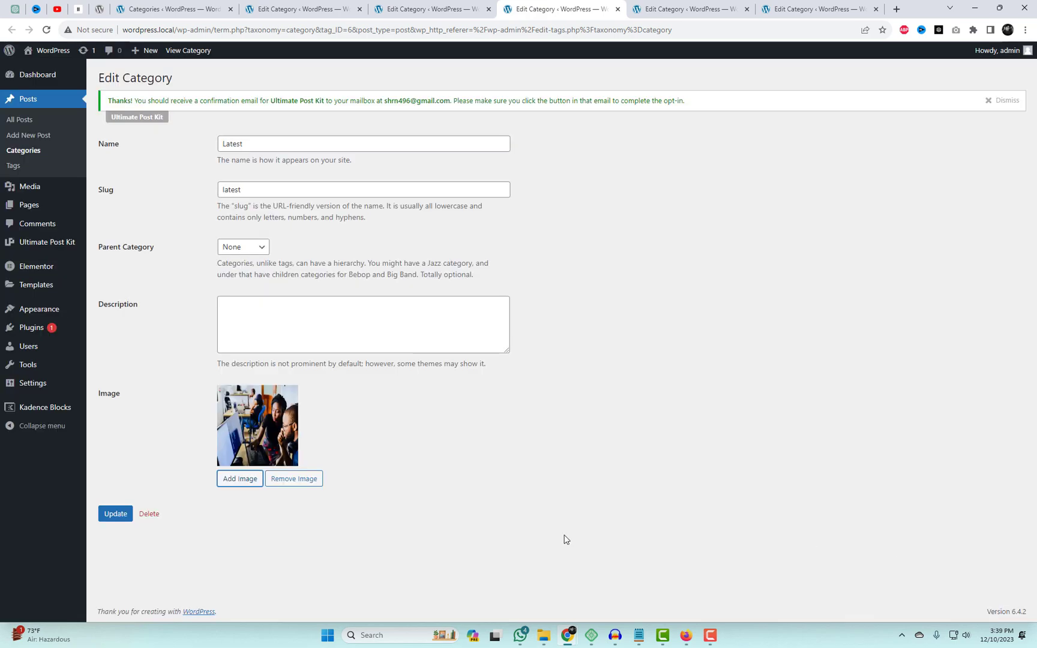
{"action": "left_click", "coordinate": [114, 515]}
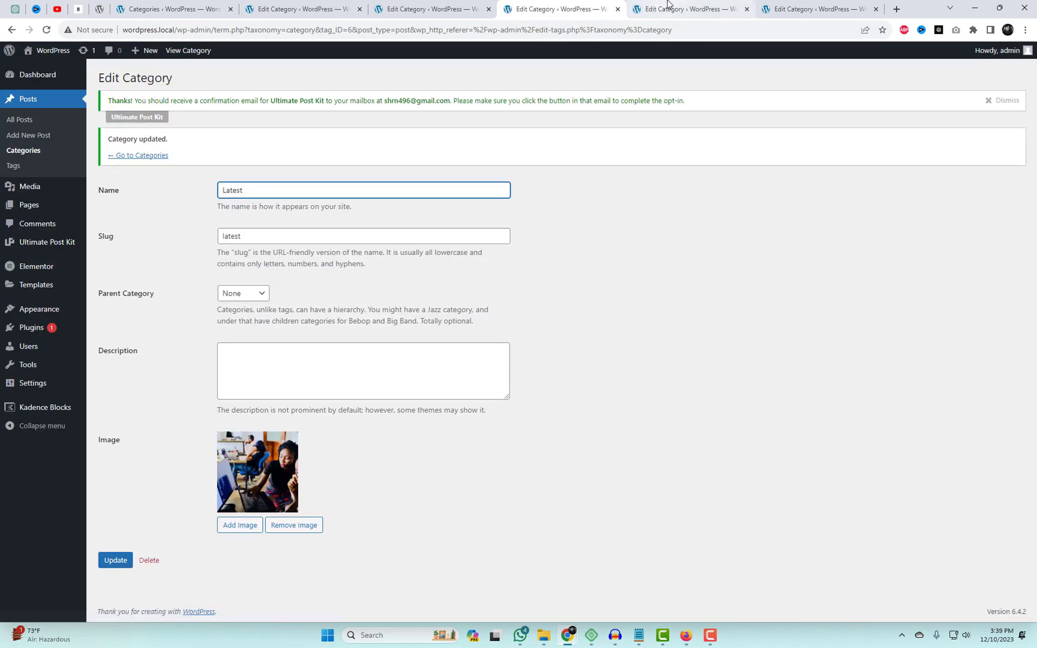
Assign the image nesa-by-makers-uAcoCc1dKiA-unsplash-1.jpg to the News category and update it.
{"action": "left_click", "coordinate": [669, 9]}
{"action": "left_click", "coordinate": [234, 398]}
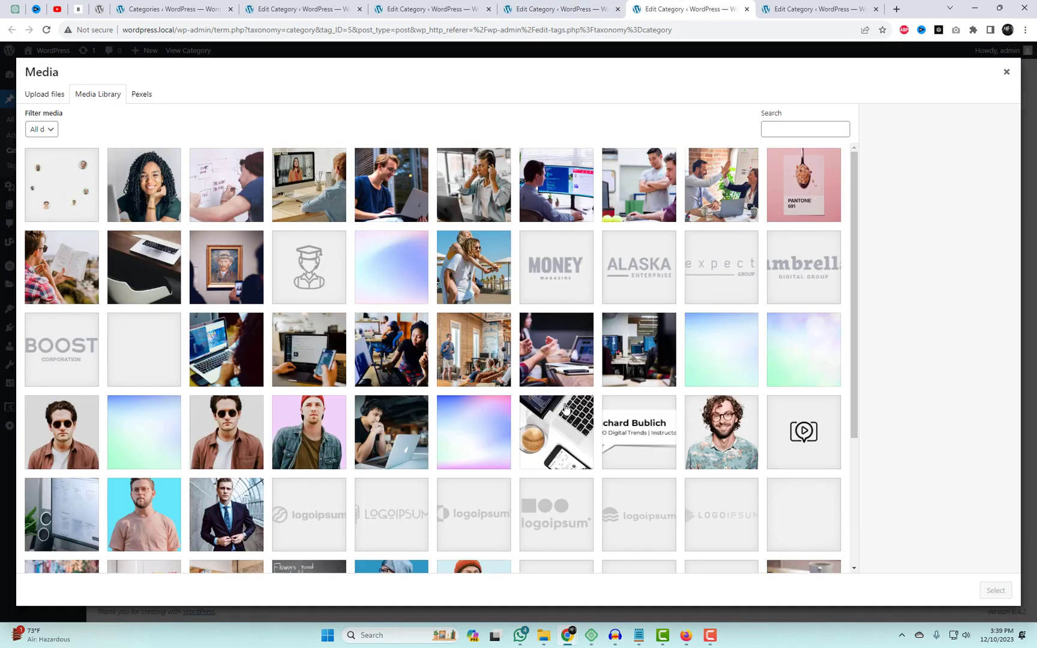
{"action": "left_click", "coordinate": [232, 357]}
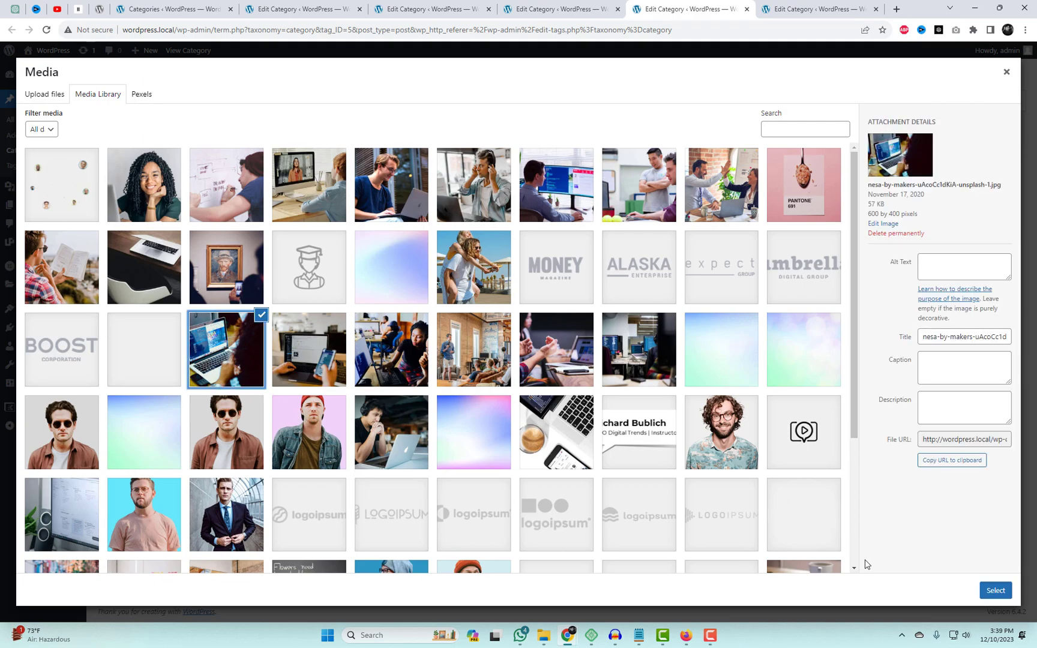
{"action": "left_click", "coordinate": [996, 591]}
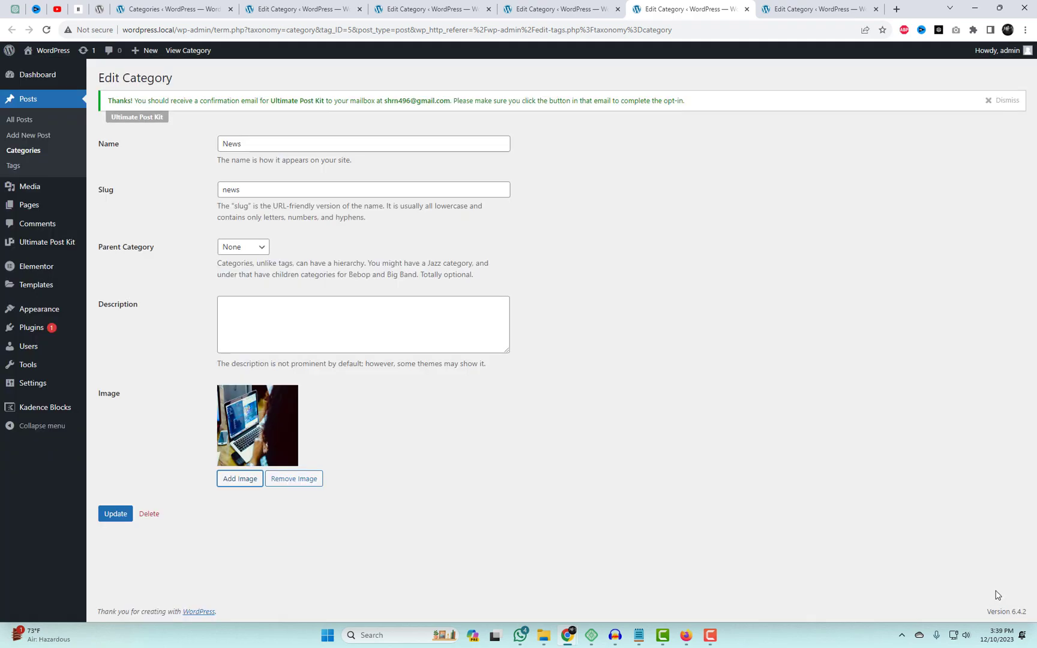
{"action": "left_click", "coordinate": [114, 515]}
Assign the photo of a laptop on a desk with a white chair to the Tips category and update it.
{"action": "left_click", "coordinate": [774, 10]}
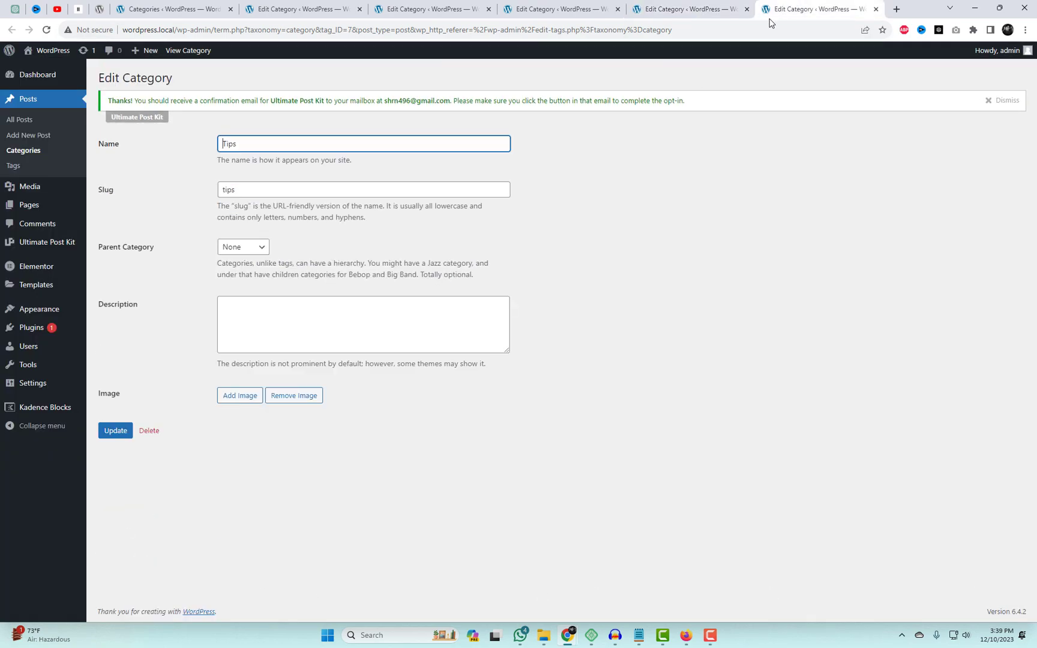
{"action": "left_click", "coordinate": [240, 396]}
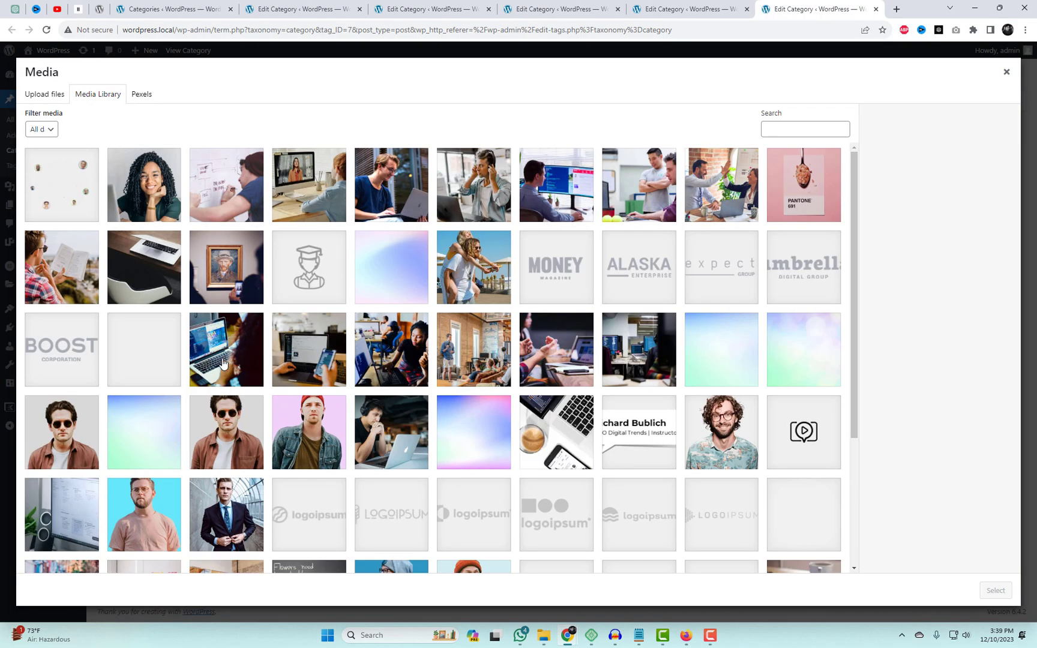
{"action": "left_click", "coordinate": [155, 279]}
{"action": "left_click", "coordinate": [995, 591]}
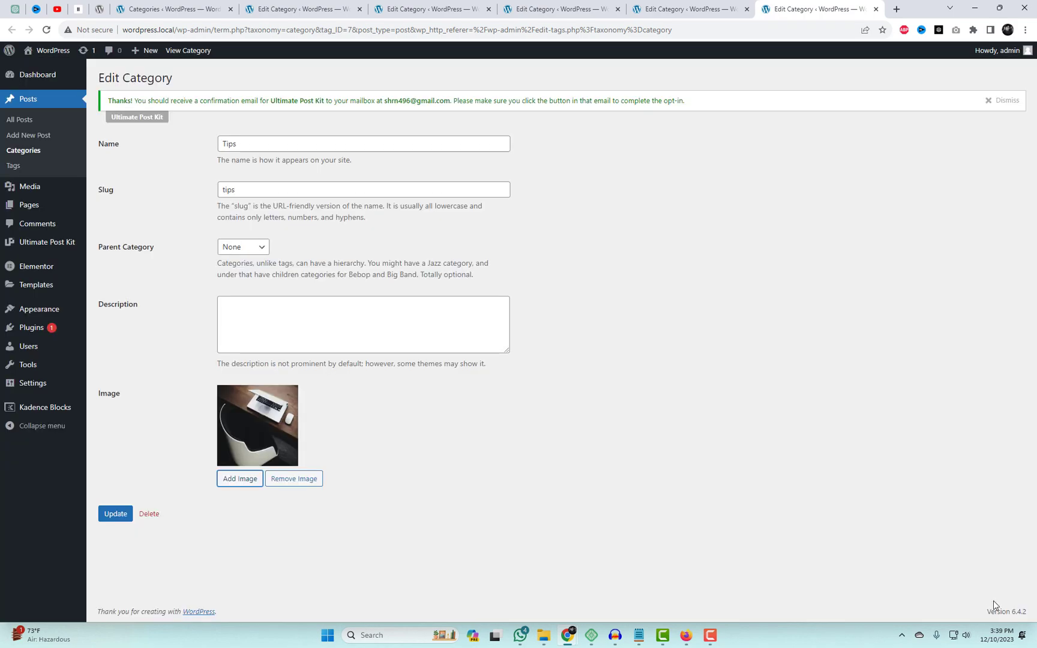
{"action": "left_click", "coordinate": [127, 514]}
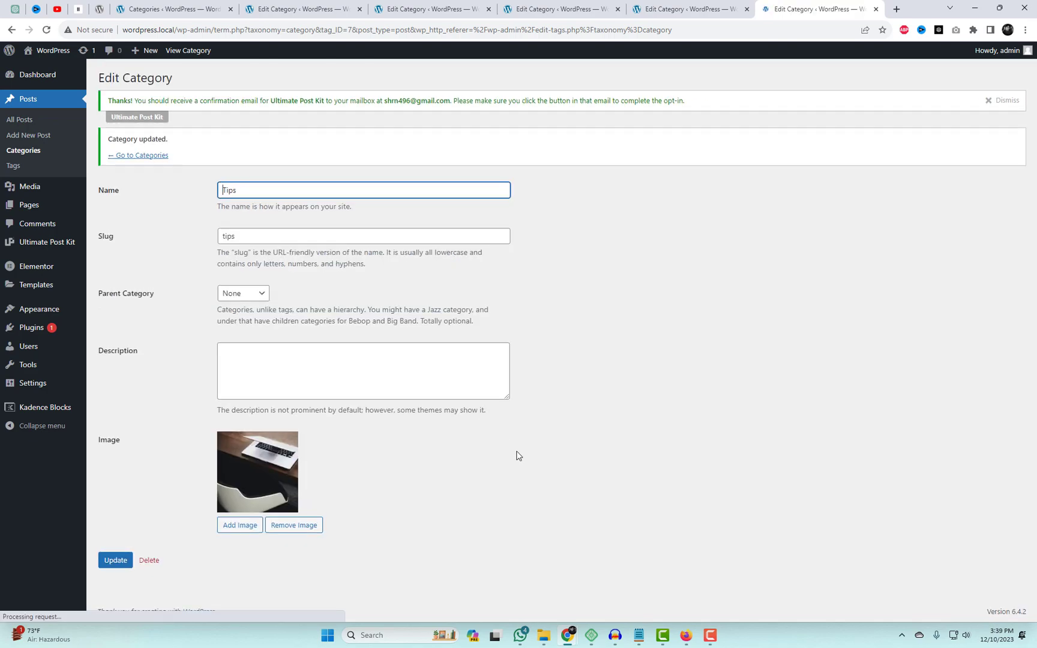
Open the site's home page in Elementor and insert an empty single-column container between the three-feature row and the divider.
{"action": "left_click", "coordinate": [46, 71]}
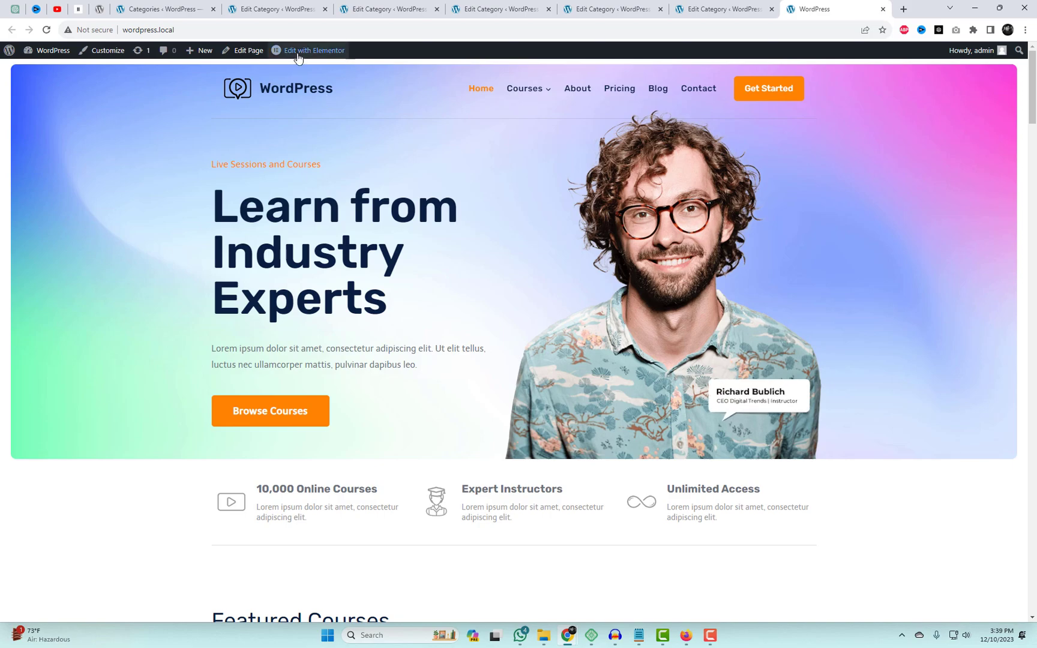
{"action": "left_click", "coordinate": [309, 50]}
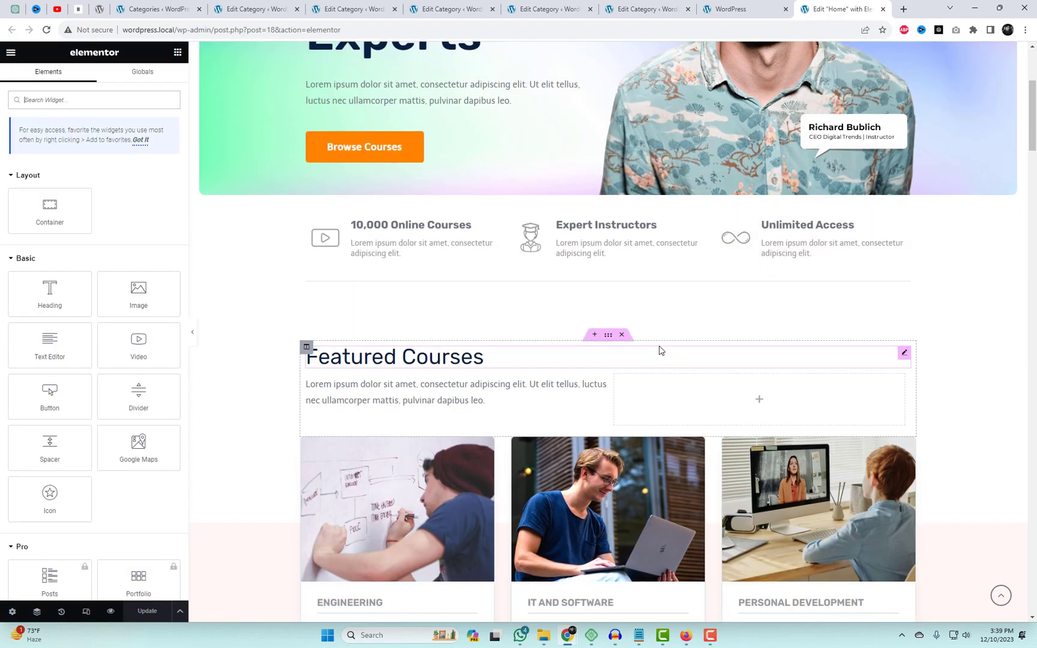
{"action": "scroll", "coordinate": [630, 300], "scroll_direction": "down", "scroll_amount": 1}
{"action": "left_click", "coordinate": [594, 242]}
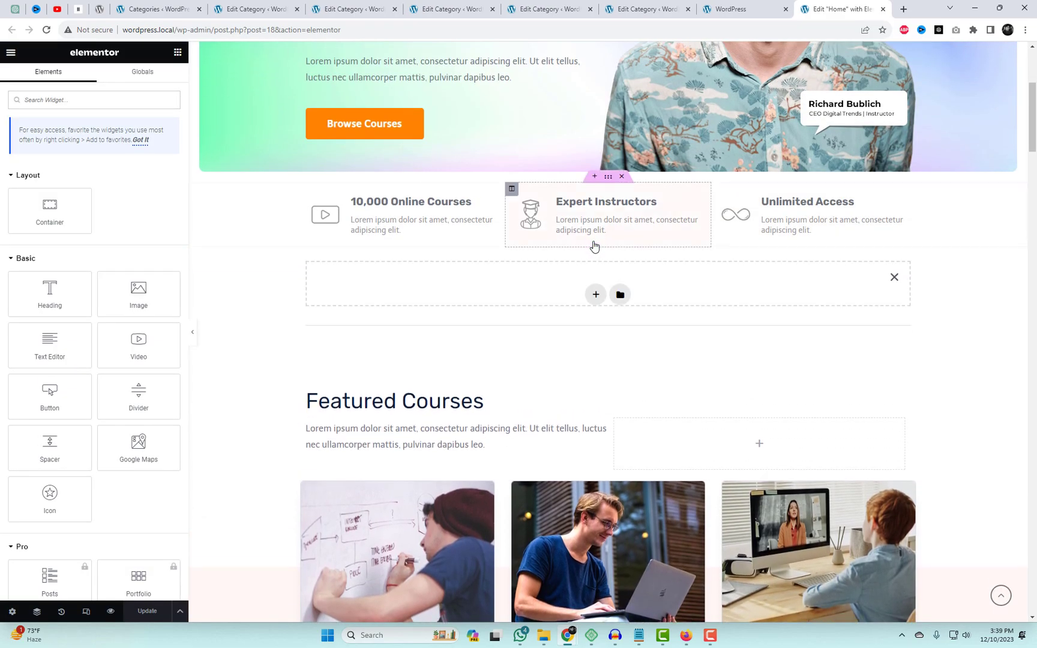
{"action": "left_click", "coordinate": [595, 295]}
{"action": "left_click", "coordinate": [473, 321]}
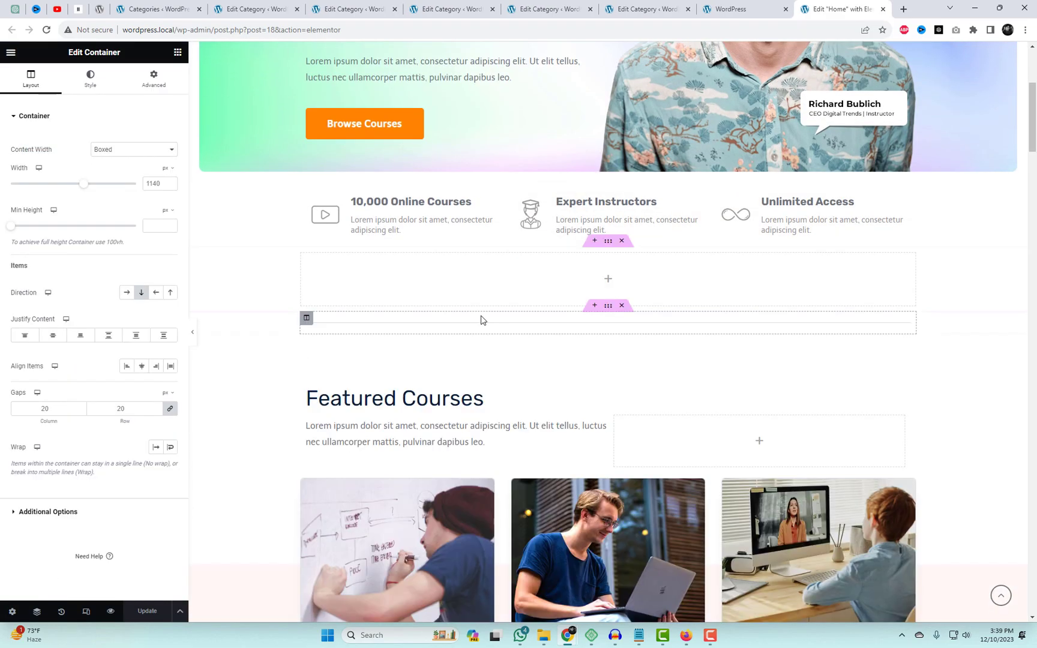
Find the Category Carousel widget and place it in the new empty container.
{"action": "left_click", "coordinate": [608, 284]}
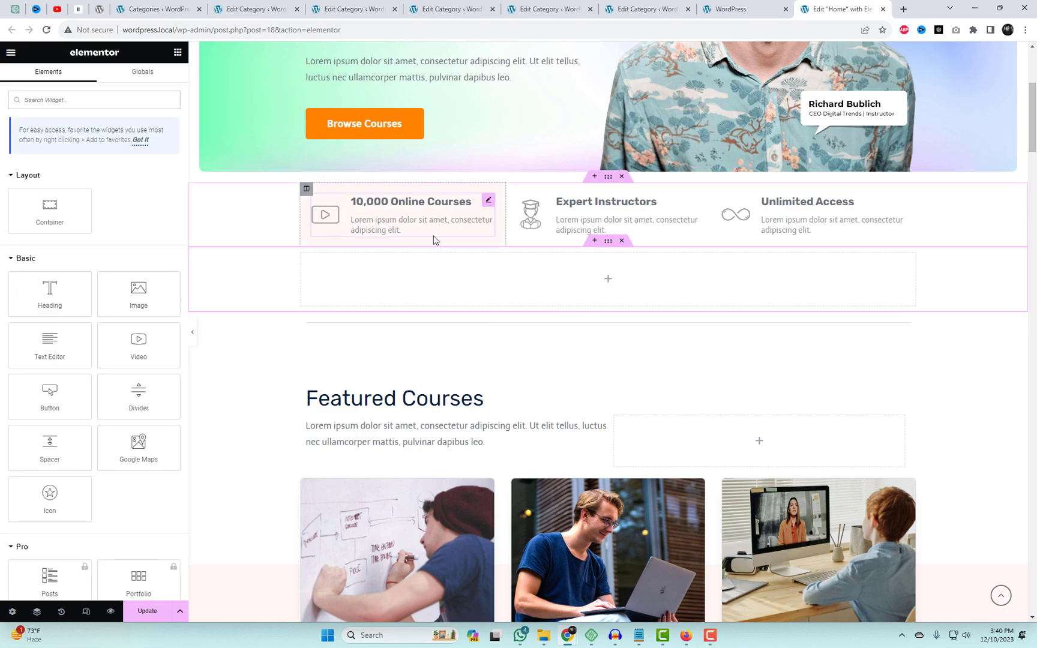
{"action": "type", "text": "cat"}
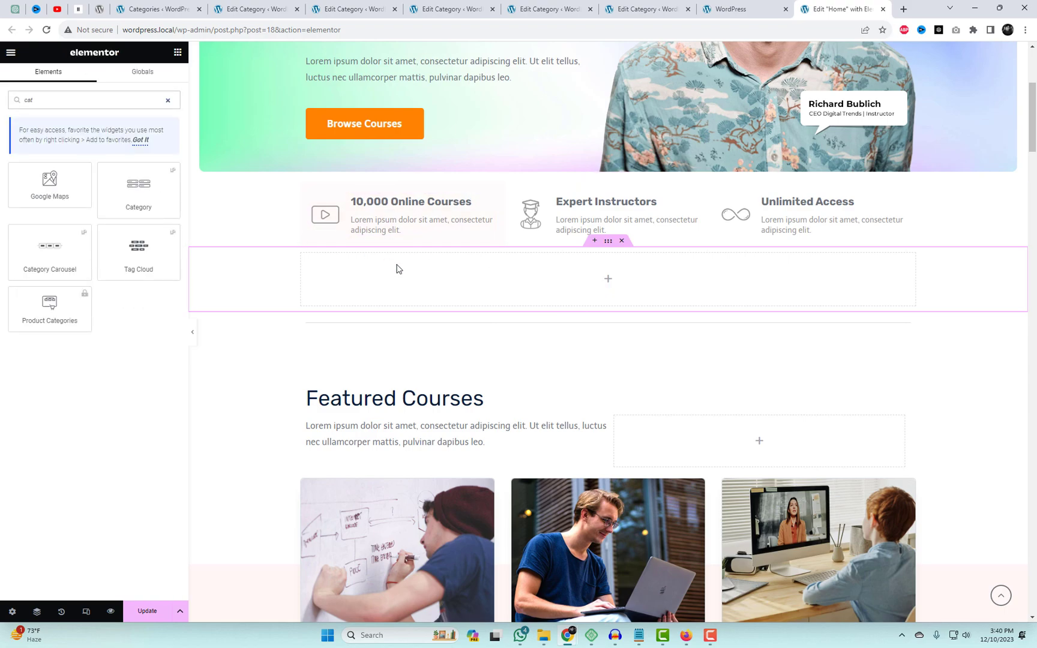
{"action": "left_click_drag", "start_coordinate": [72, 258], "coordinate": [447, 283]}
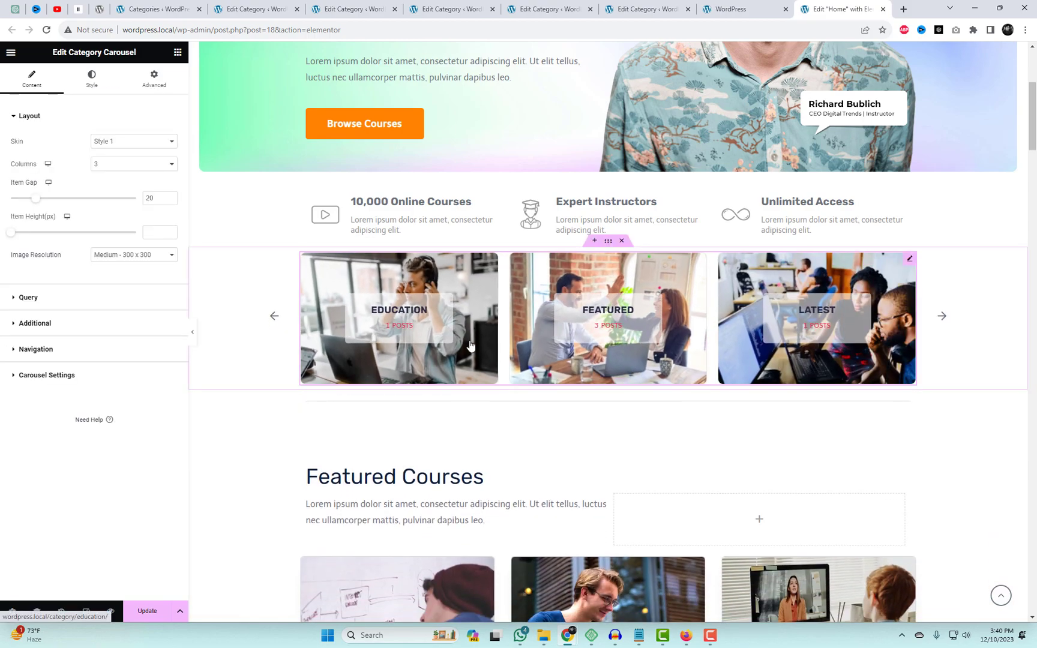
Add a Heading widget above the category carousel and set its title to "Category Slider".
{"action": "left_click", "coordinate": [11, 52]}
{"action": "left_click", "coordinate": [11, 53]}
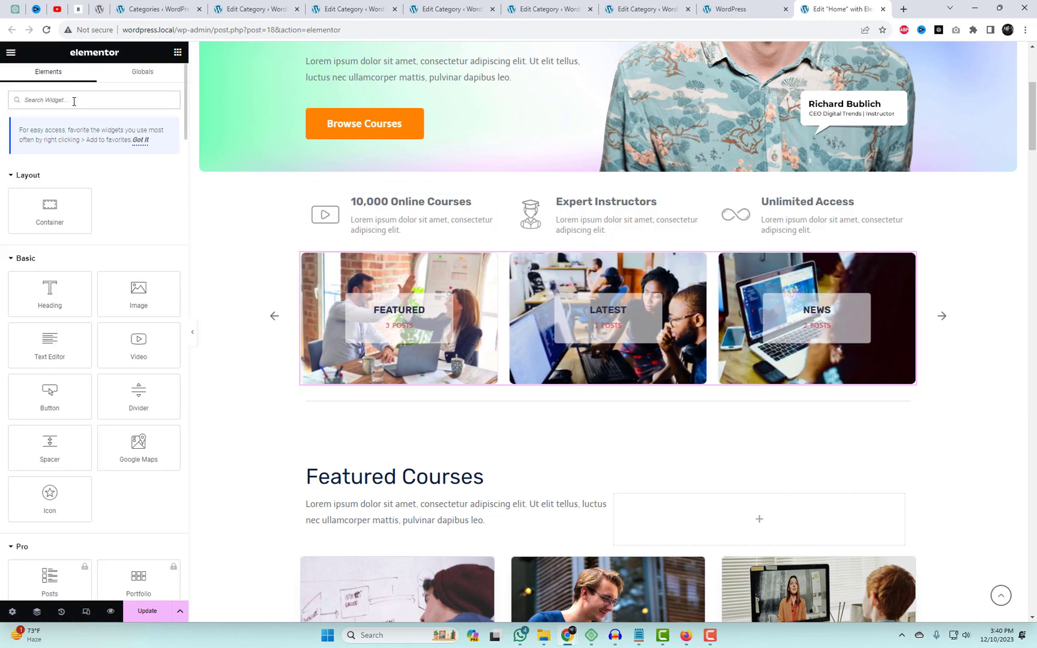
{"action": "type", "text": "He"}
{"action": "left_click_drag", "start_coordinate": [72, 183], "coordinate": [401, 263]}
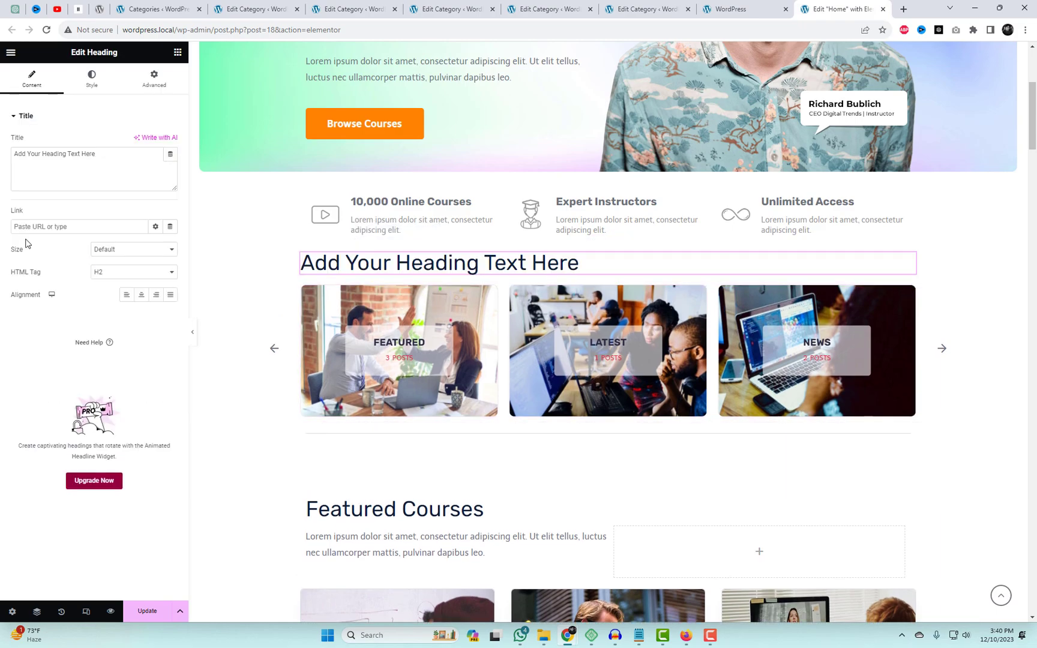
{"action": "triple_click", "coordinate": [106, 165]}
{"action": "type", "text": "Categor"}
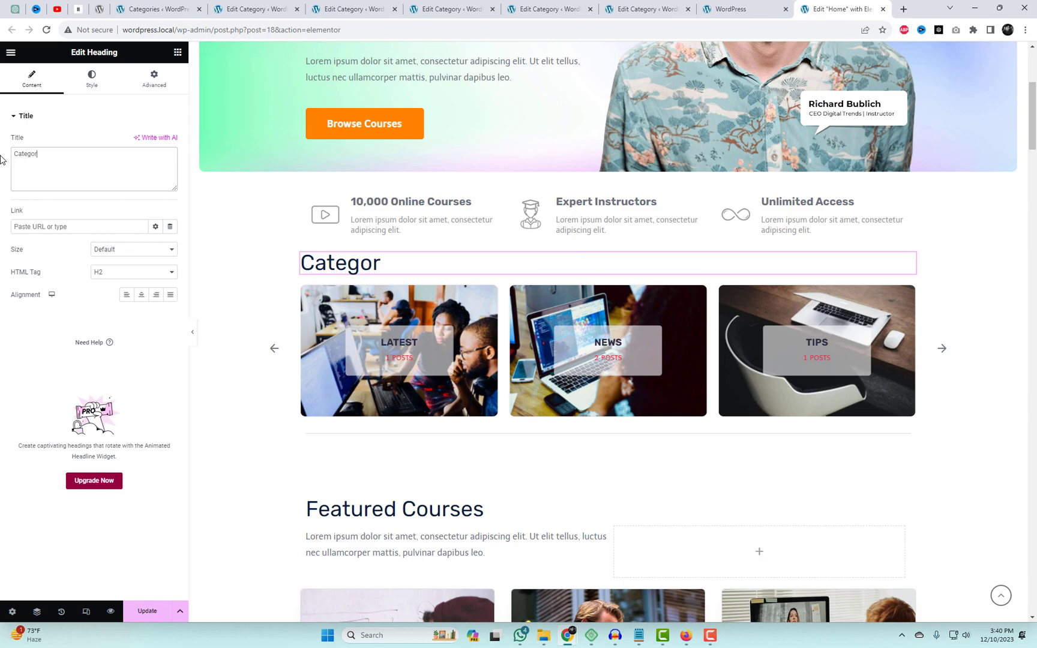
{"action": "type", "text": "y C"}
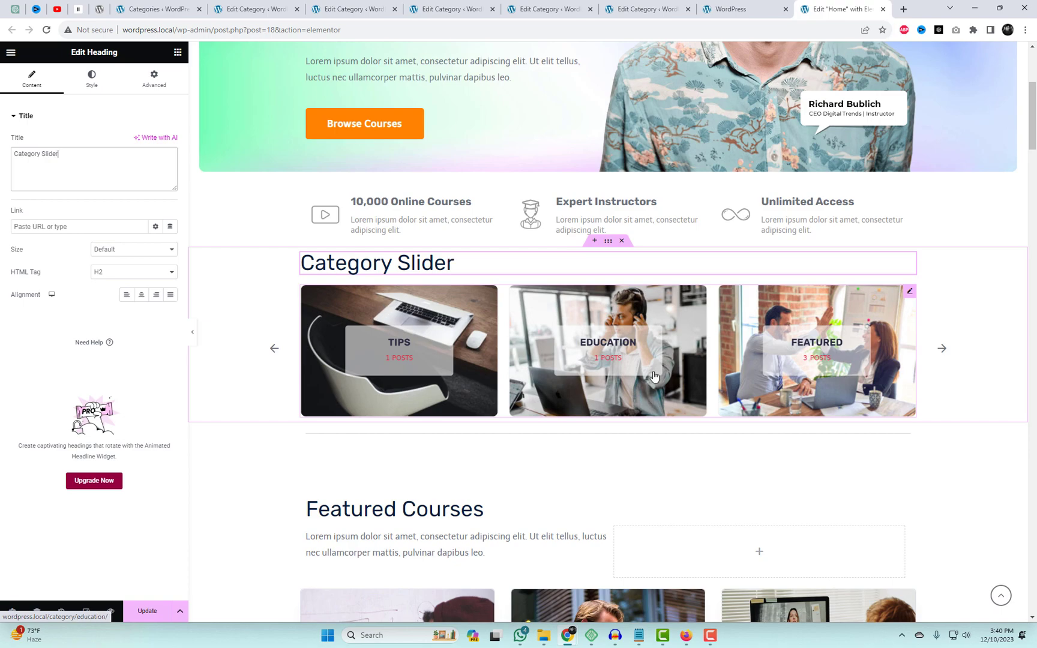
Open the category carousel's settings, try skins Style 2 through Style 5 and return the skin to Style 1.
{"action": "left_click", "coordinate": [910, 291]}
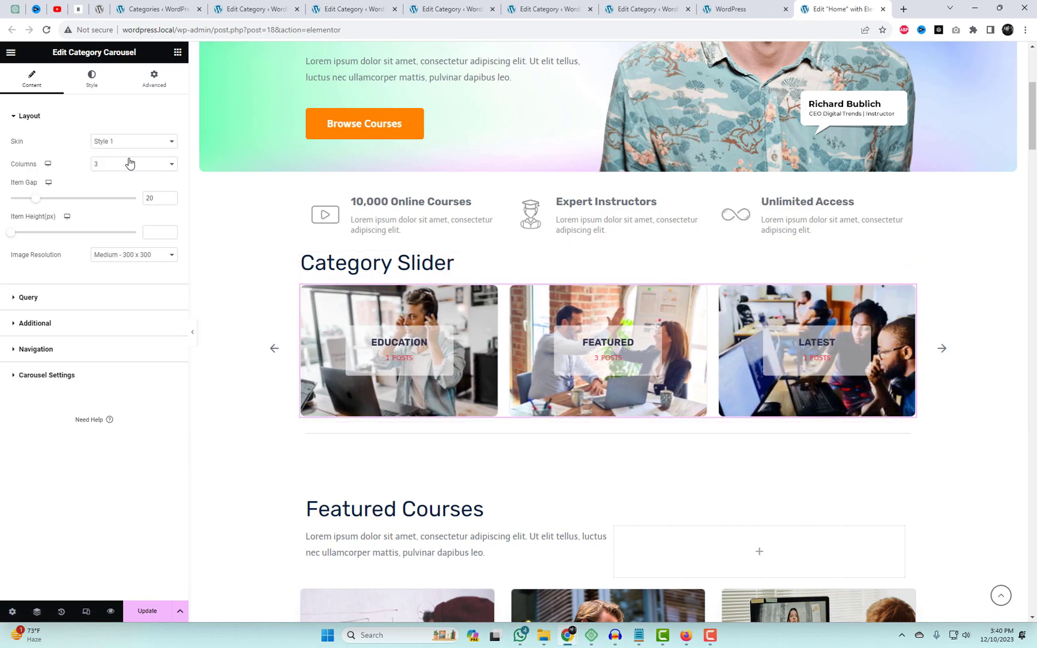
{"action": "left_click", "coordinate": [132, 142]}
{"action": "left_click", "coordinate": [124, 160]}
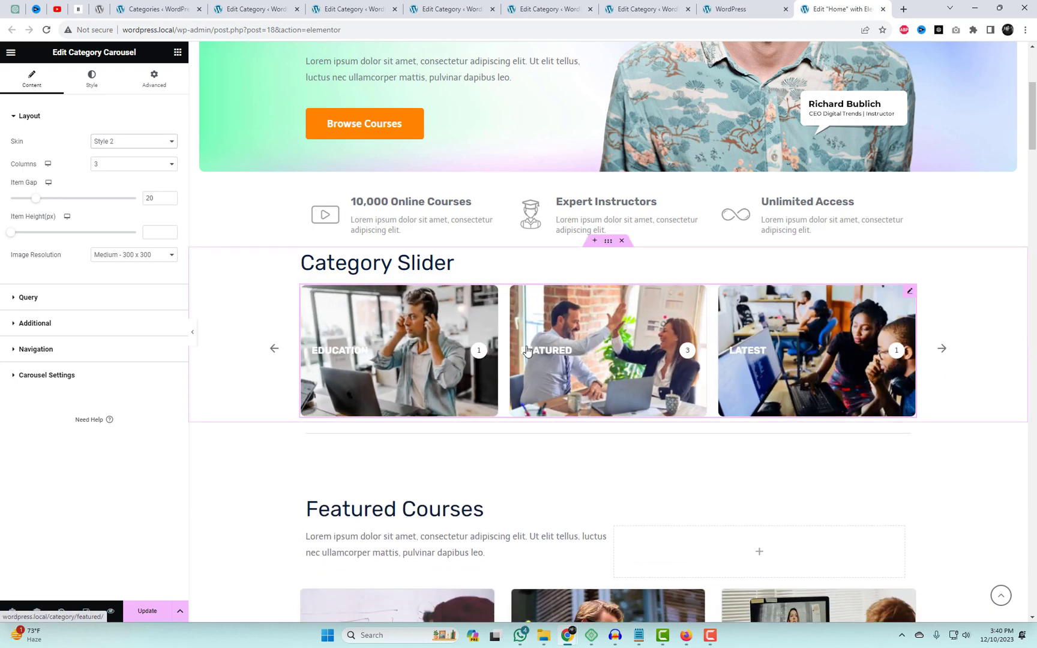
{"action": "left_click", "coordinate": [126, 147]}
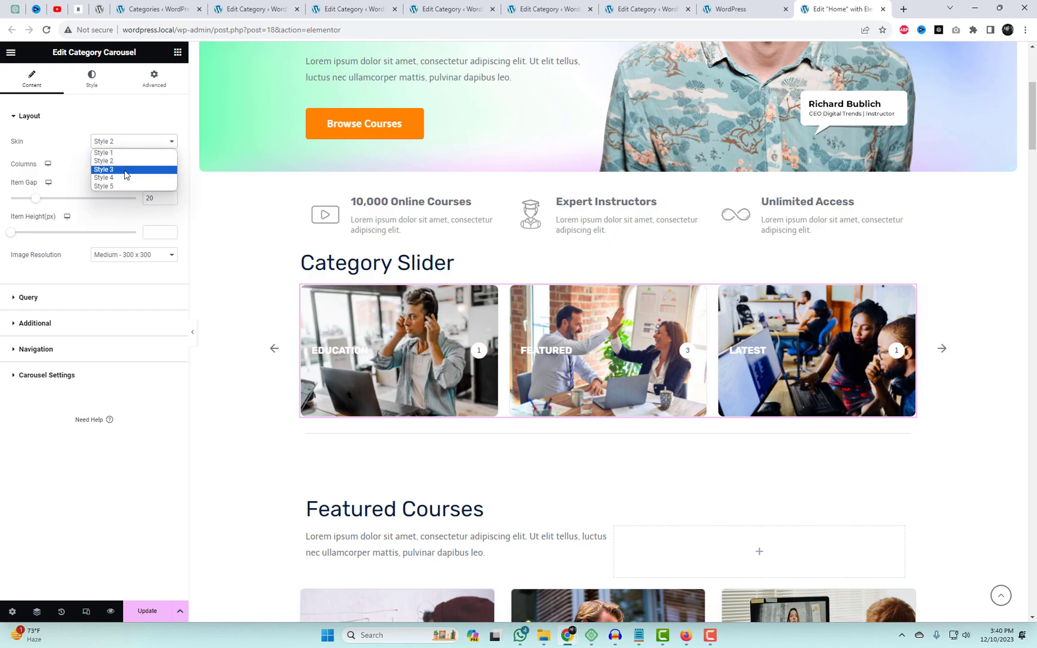
{"action": "left_click", "coordinate": [125, 174]}
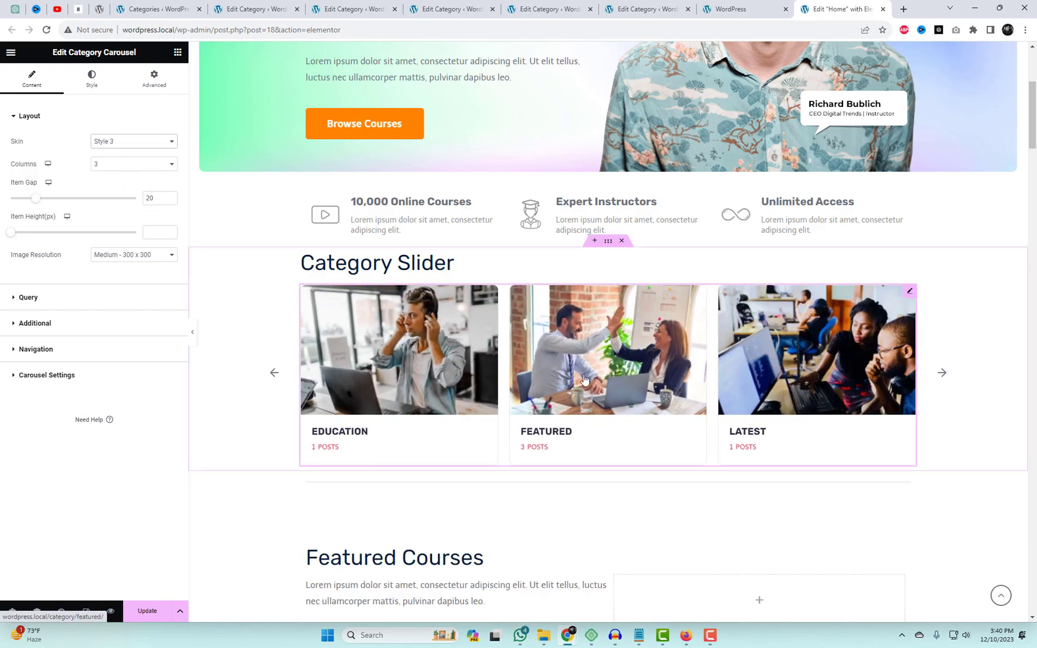
{"action": "left_click", "coordinate": [127, 144]}
{"action": "left_click", "coordinate": [127, 178]}
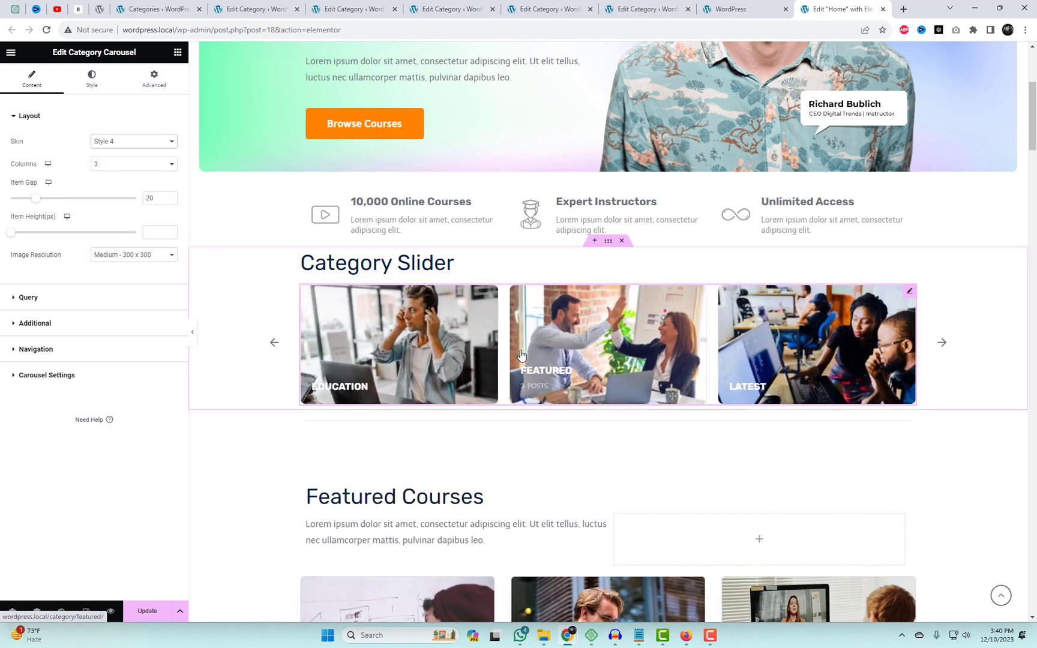
{"action": "left_click", "coordinate": [142, 145]}
{"action": "left_click", "coordinate": [124, 186]}
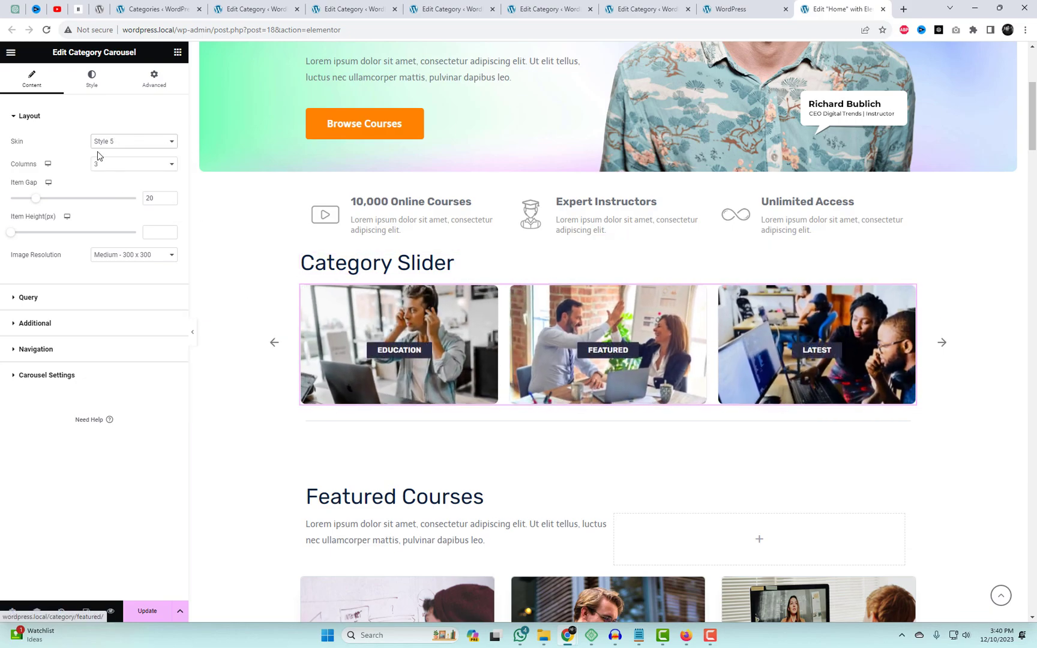
{"action": "left_click", "coordinate": [120, 143]}
{"action": "left_click", "coordinate": [108, 155]}
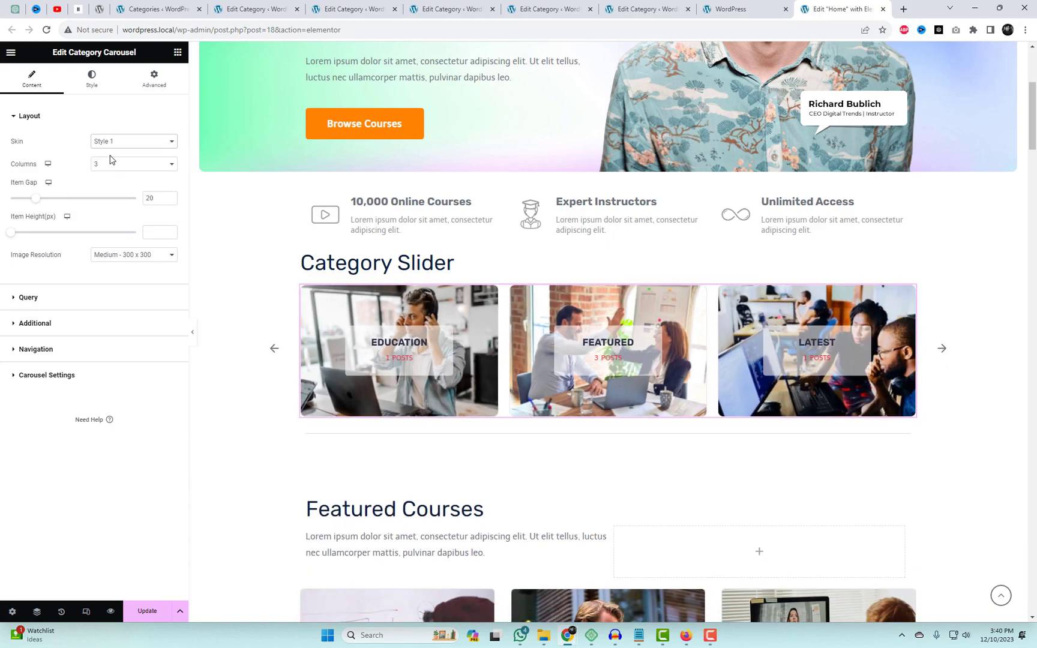
Set the category carousel's image resolution to Full and its query order to DESC.
{"action": "left_click", "coordinate": [110, 260]}
{"action": "left_click", "coordinate": [111, 313]}
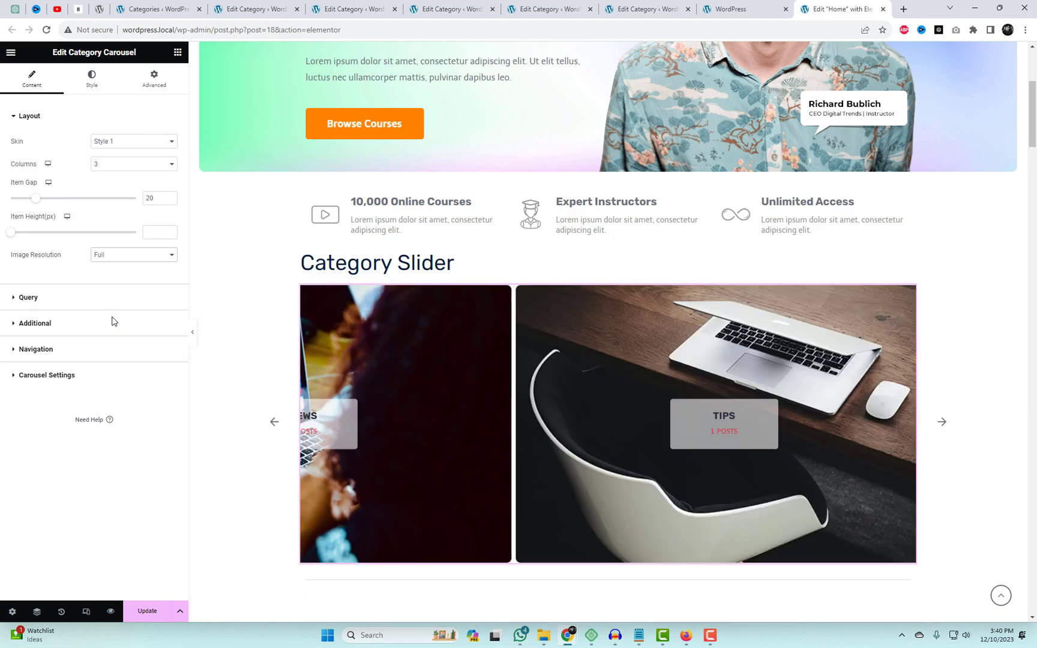
{"action": "left_click", "coordinate": [28, 298]}
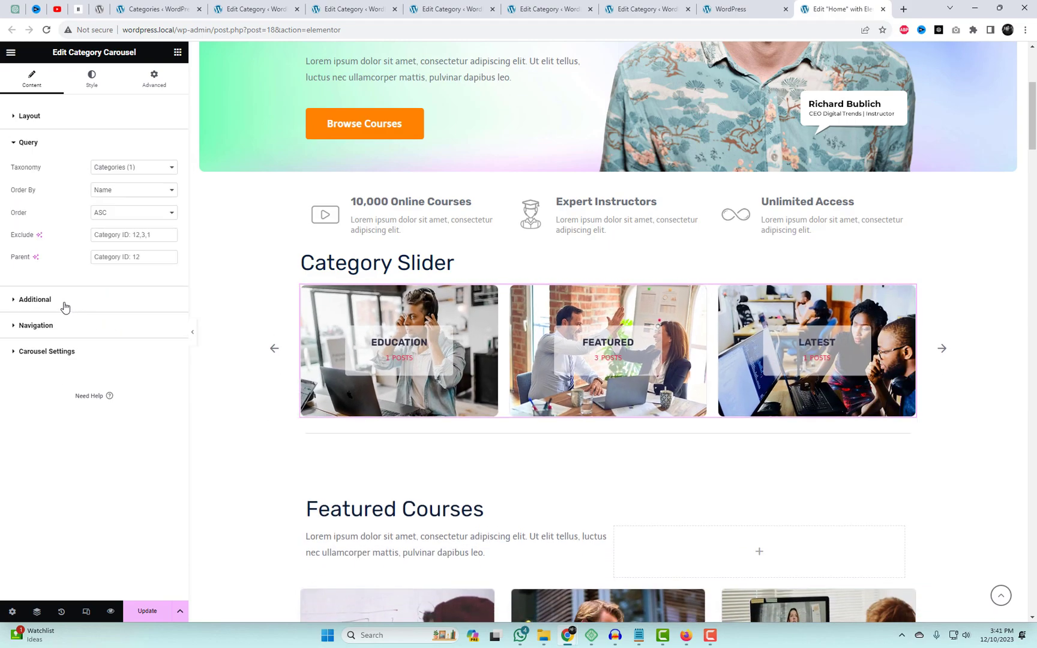
{"action": "left_click", "coordinate": [147, 168]}
{"action": "left_click", "coordinate": [148, 174]}
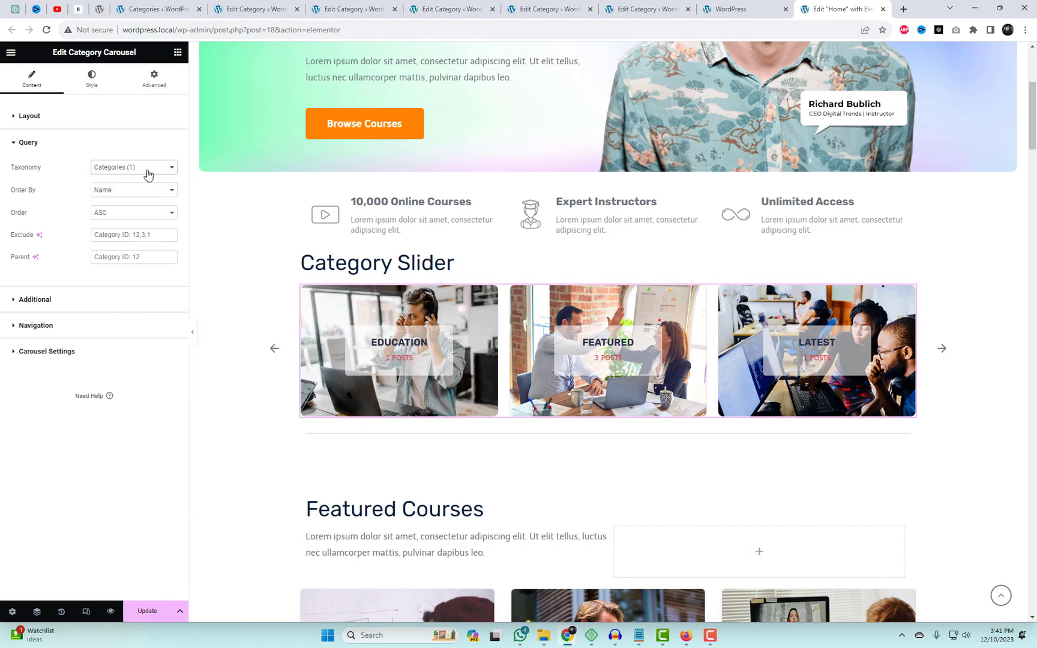
{"action": "left_click", "coordinate": [149, 218]}
{"action": "left_click", "coordinate": [134, 231]}
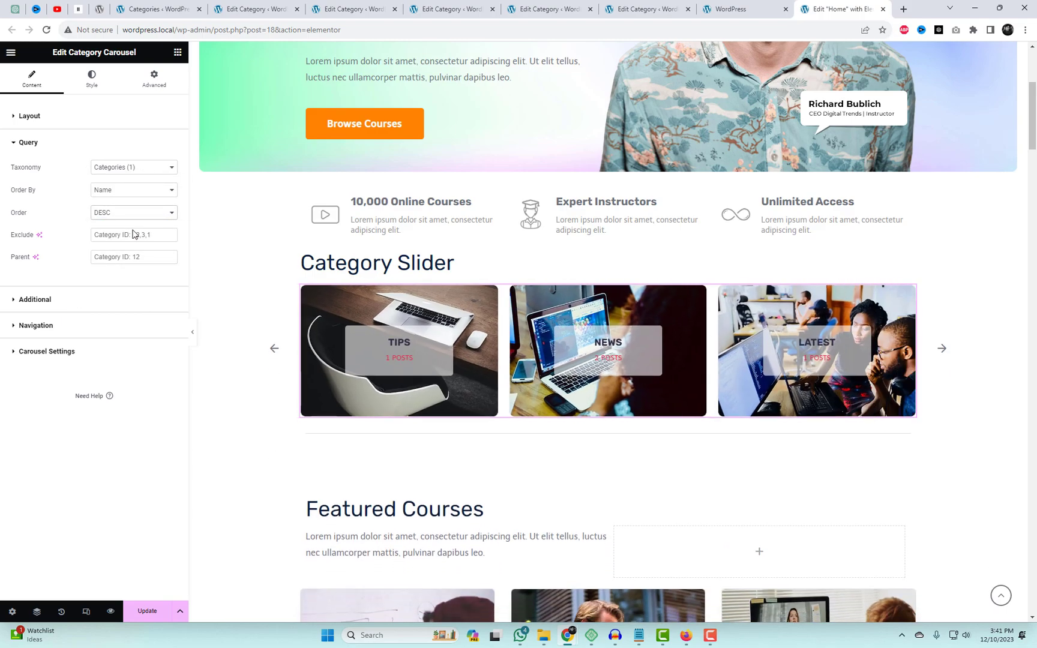
Set the category carousel's navigation type to Arrows and Fraction.
{"action": "left_click", "coordinate": [83, 305]}
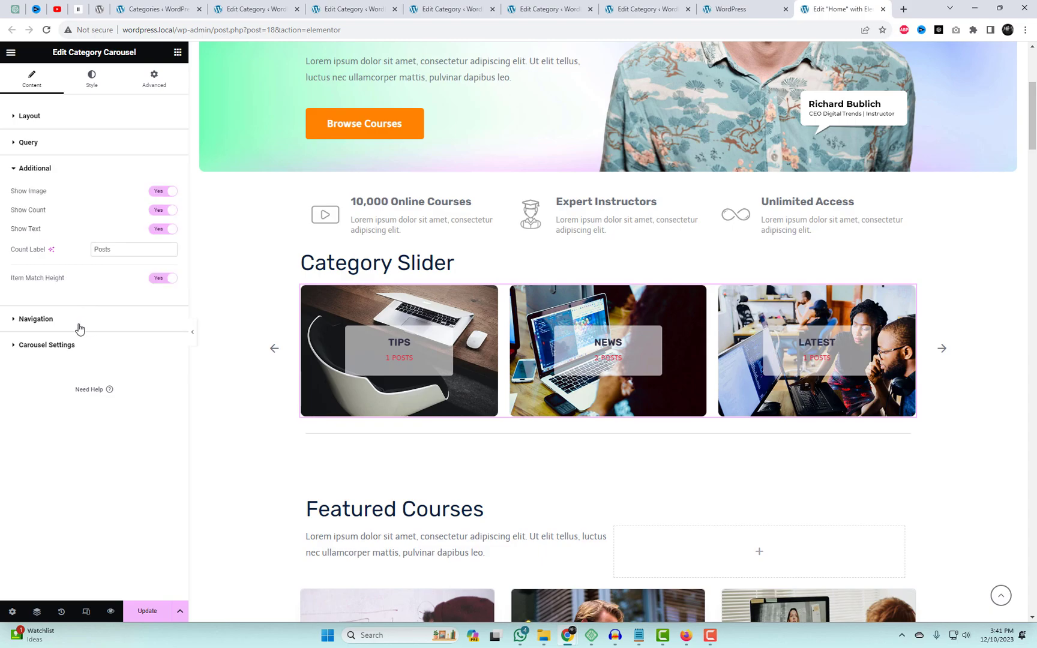
{"action": "left_click", "coordinate": [79, 329]}
{"action": "left_click", "coordinate": [137, 220]}
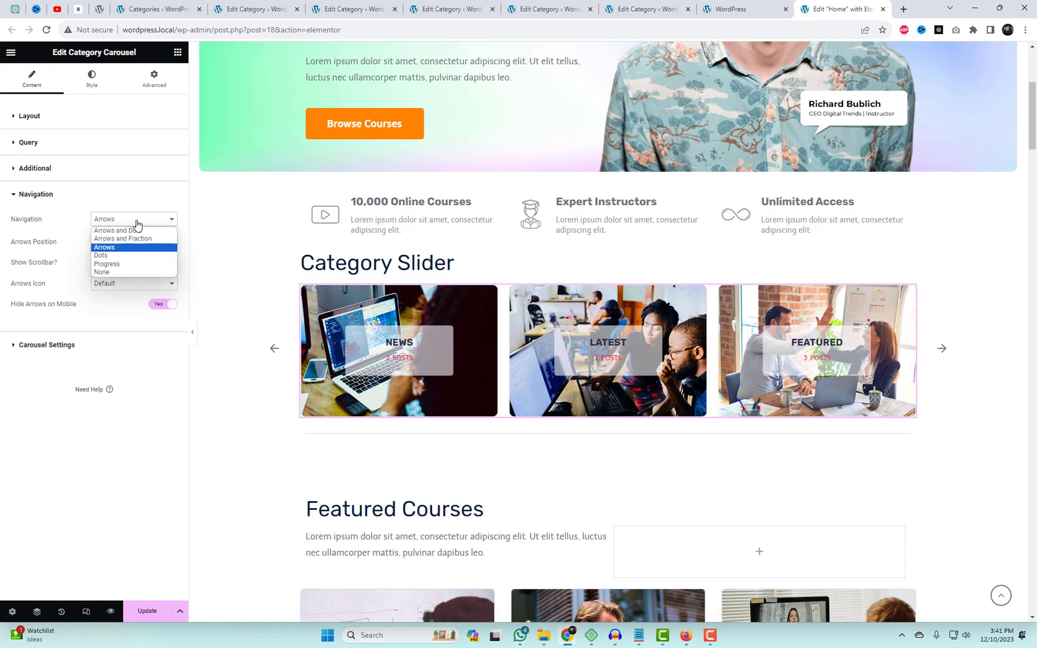
{"action": "left_click", "coordinate": [138, 239]}
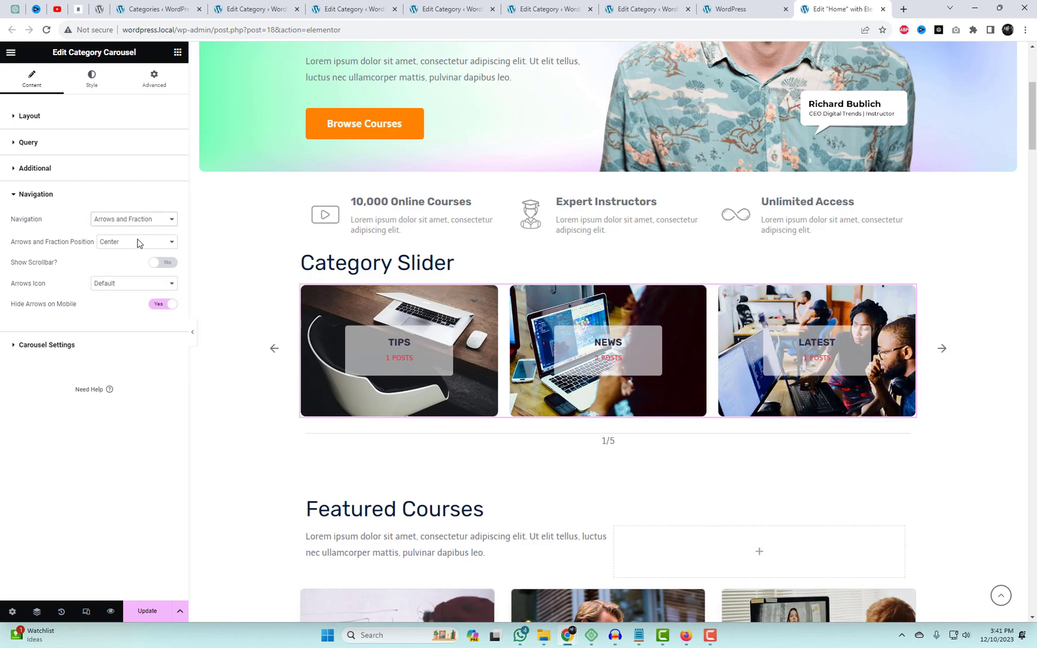
Try the carousel with 2 slides to scroll, advance it once and set the value back to 1.
{"action": "left_click", "coordinate": [82, 356]}
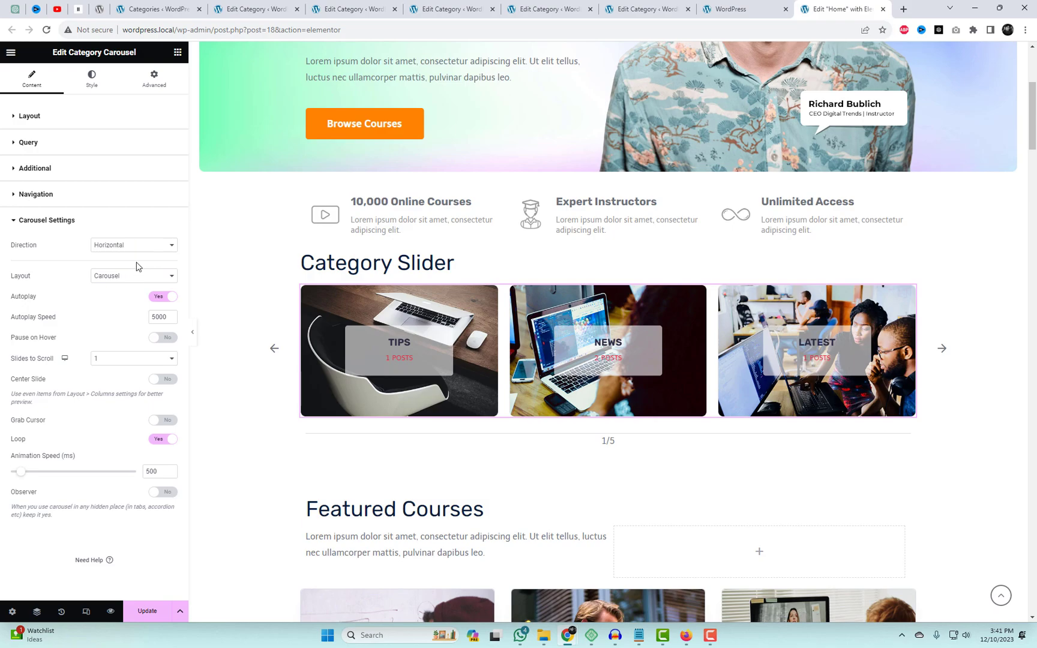
{"action": "left_click", "coordinate": [121, 362]}
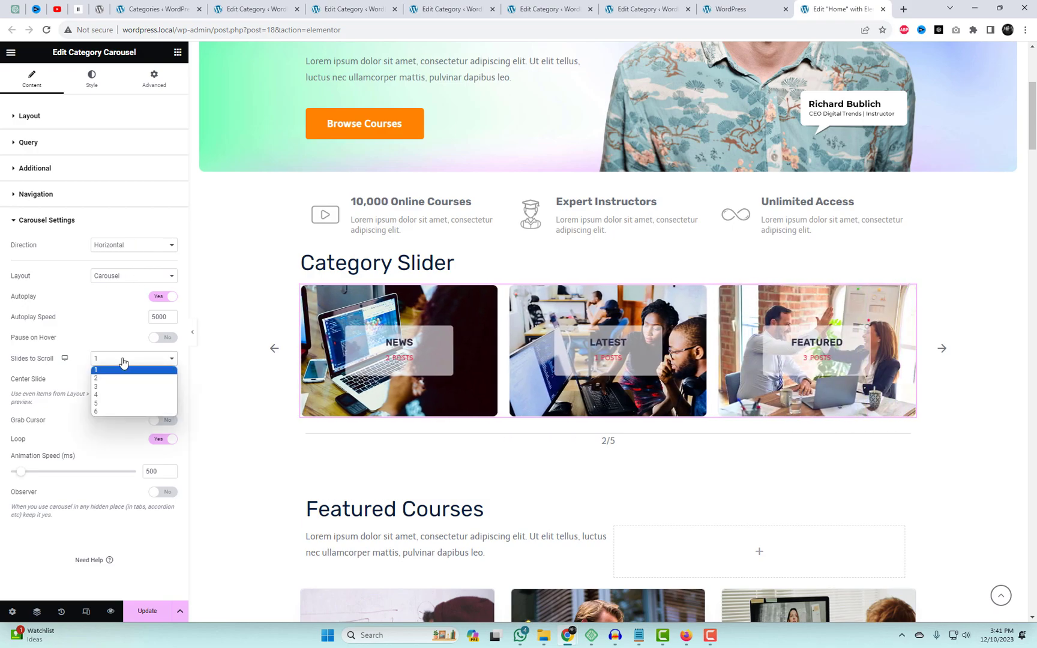
{"action": "left_click", "coordinate": [119, 377]}
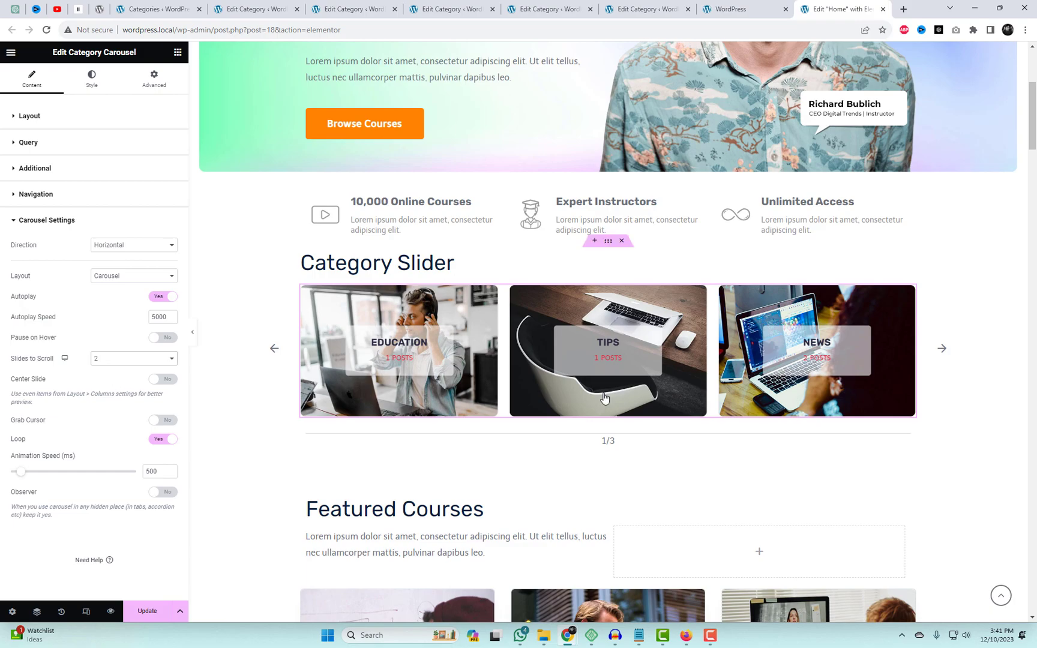
{"action": "left_click", "coordinate": [944, 352]}
{"action": "left_click", "coordinate": [107, 360]}
{"action": "left_click", "coordinate": [108, 369]}
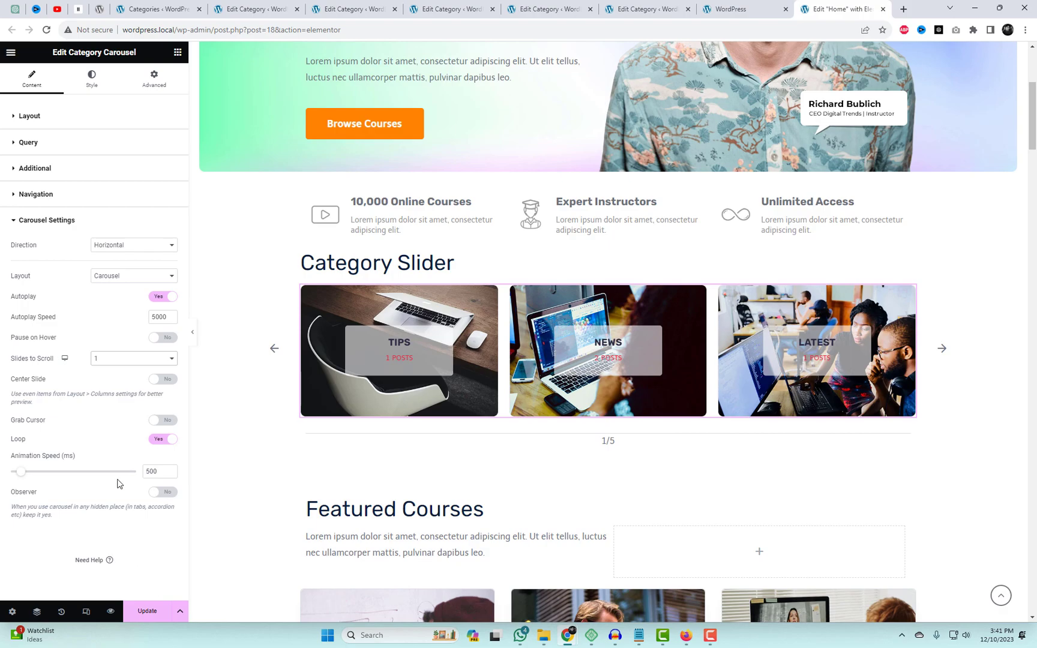
Set the carousel's animation speed to 650 ms and update the page.
{"action": "left_click_drag", "start_coordinate": [21, 474], "coordinate": [24, 472]}
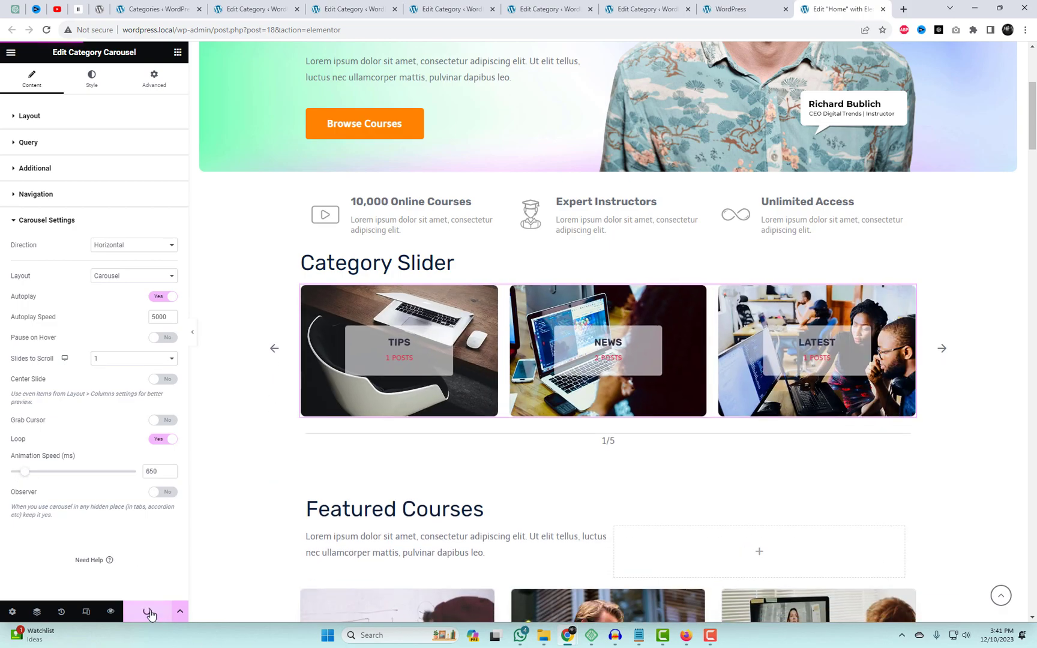
Advance the category slider repeatedly on the live home page and check the list of post categories in the admin.
{"action": "key", "text": "ctrl+shift+Tab"}
{"action": "left_click", "coordinate": [852, 314]}
{"action": "left_click", "coordinate": [852, 314]}
{"action": "left_click", "coordinate": [852, 315]}
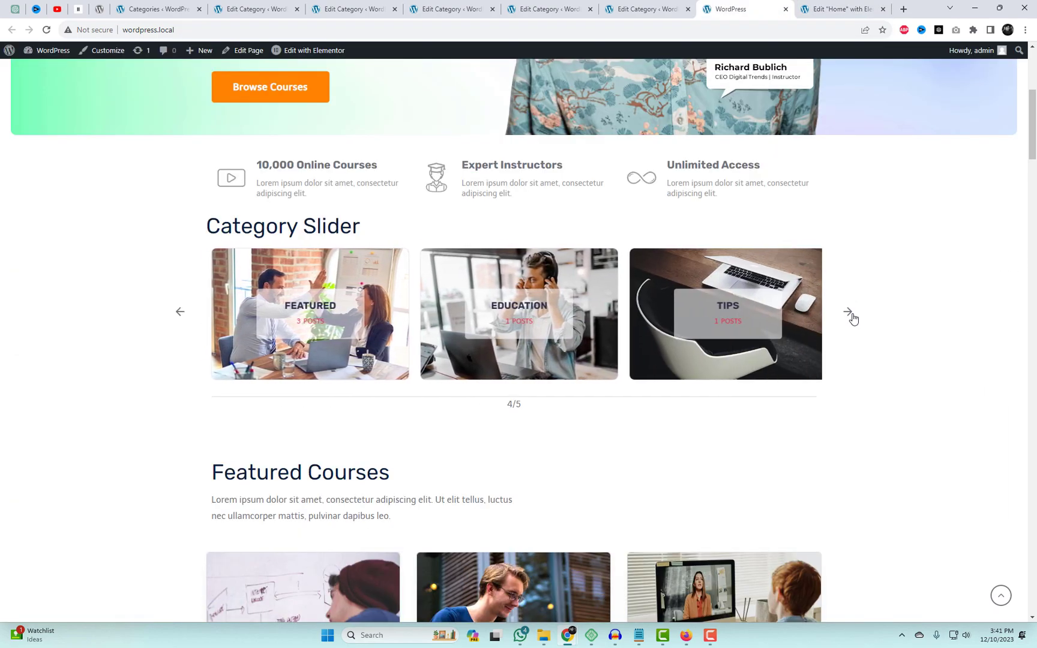
{"action": "left_click", "coordinate": [852, 315]}
{"action": "left_click", "coordinate": [852, 314]}
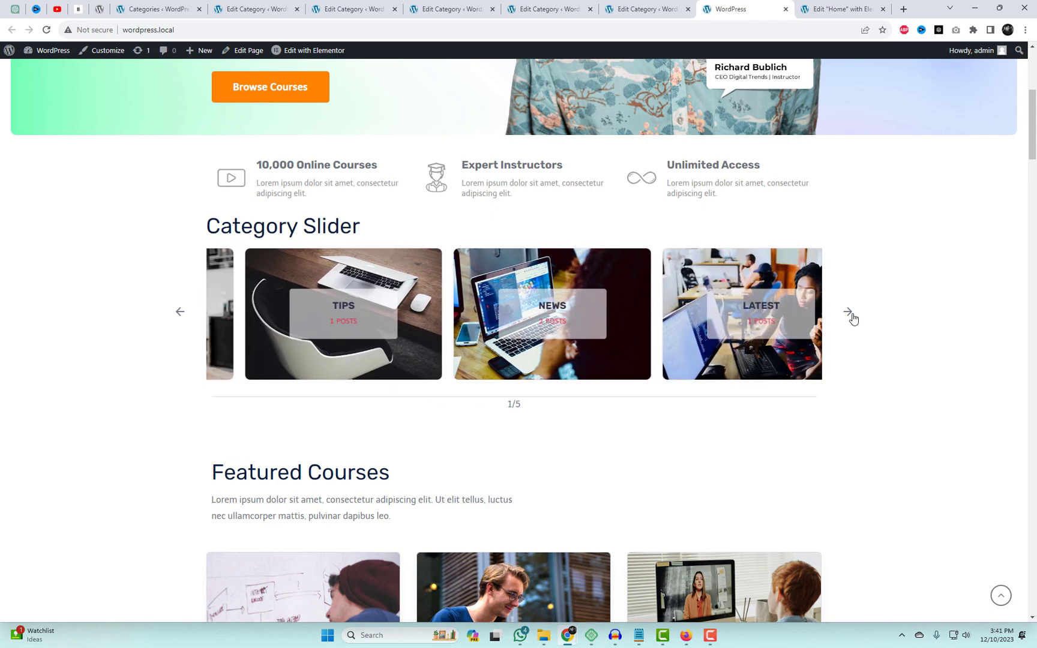
{"action": "left_click", "coordinate": [851, 314]}
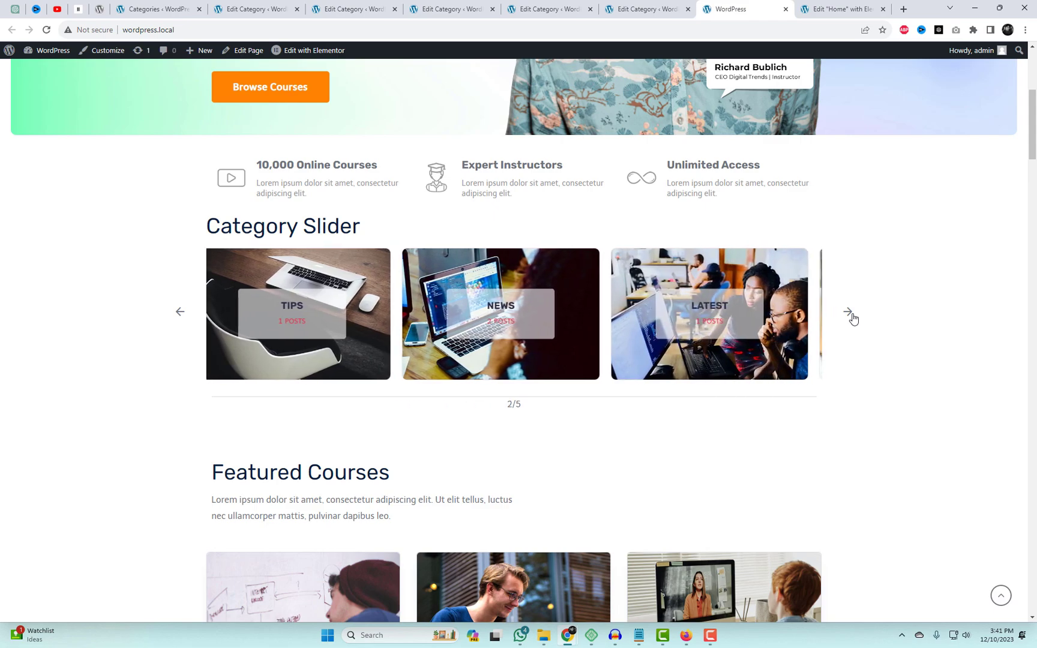
{"action": "left_click", "coordinate": [165, 3]}
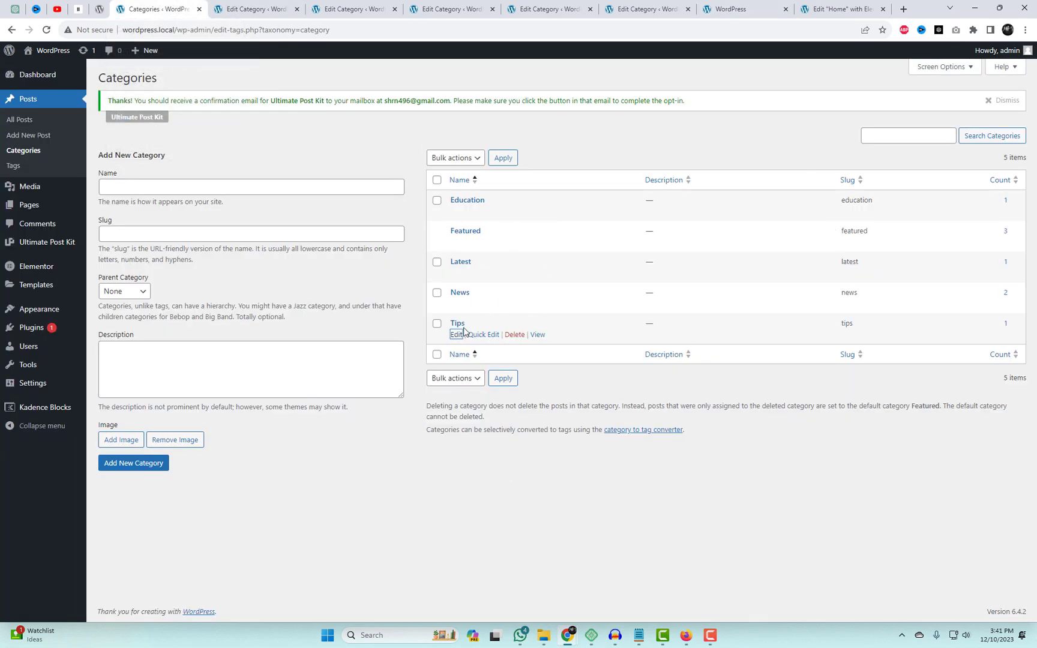
{"action": "left_click", "coordinate": [837, 9]}
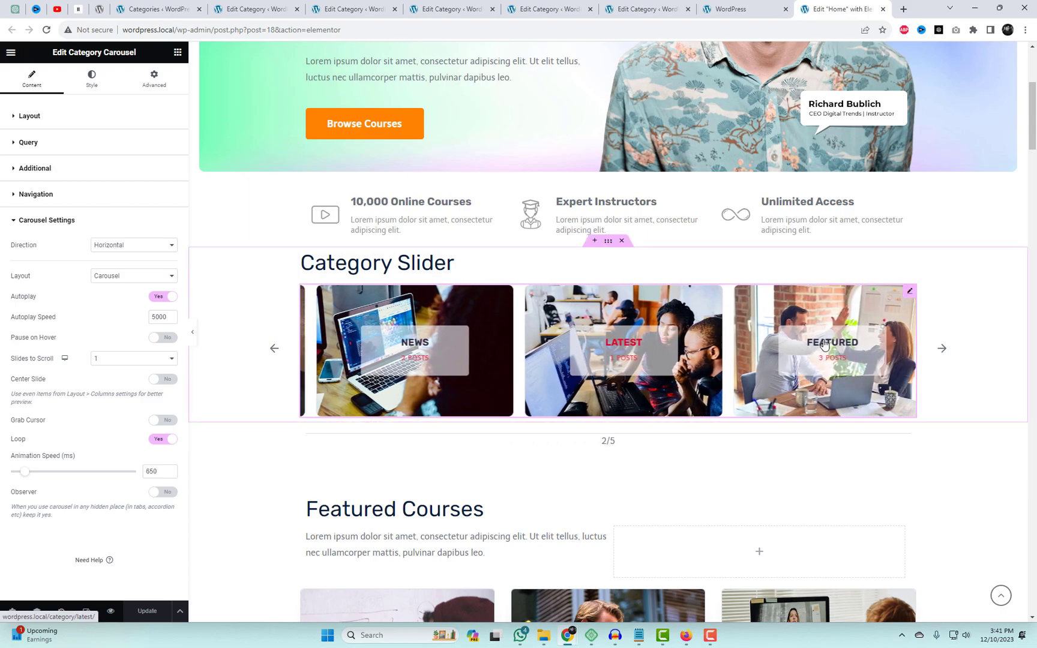
Open the Featured category page from the live slider, look over its posts and go back to the home page.
{"action": "key", "text": "ctrl+shift+Tab"}
{"action": "key", "text": "F5"}
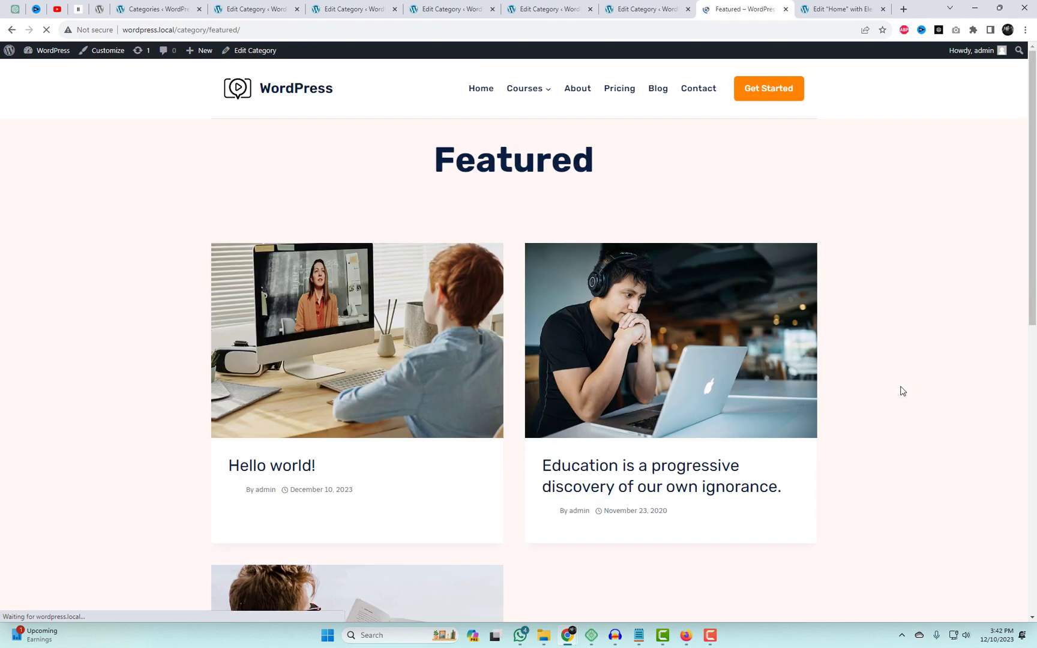
{"action": "scroll", "coordinate": [900, 391], "scroll_direction": "down", "scroll_amount": 3}
{"action": "scroll", "coordinate": [904, 390], "scroll_direction": "up", "scroll_amount": 3}
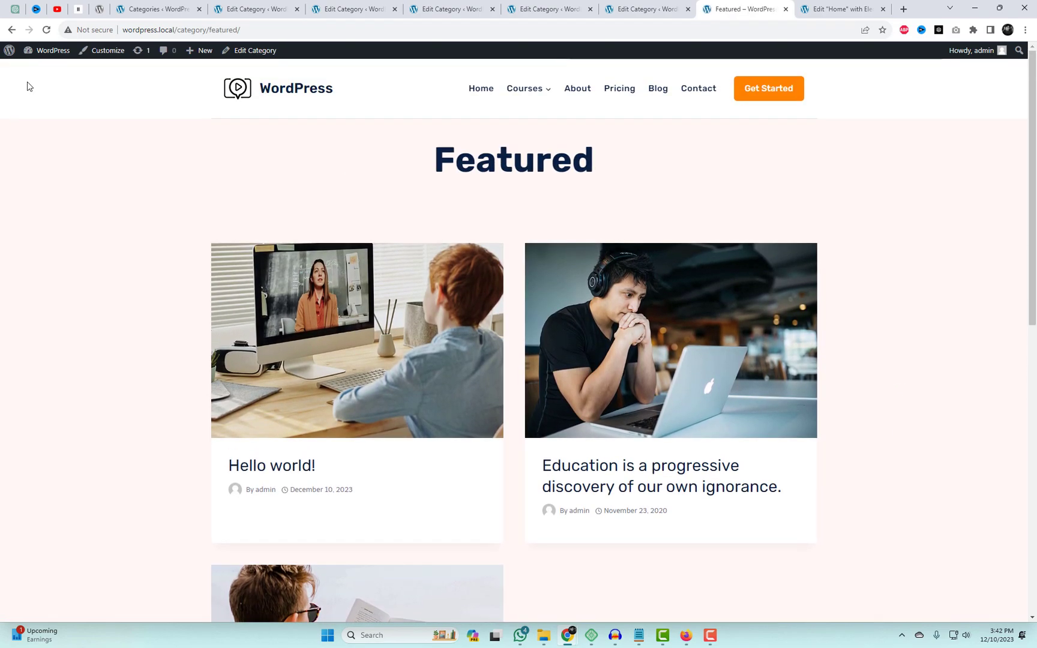
{"action": "left_click", "coordinate": [14, 31]}
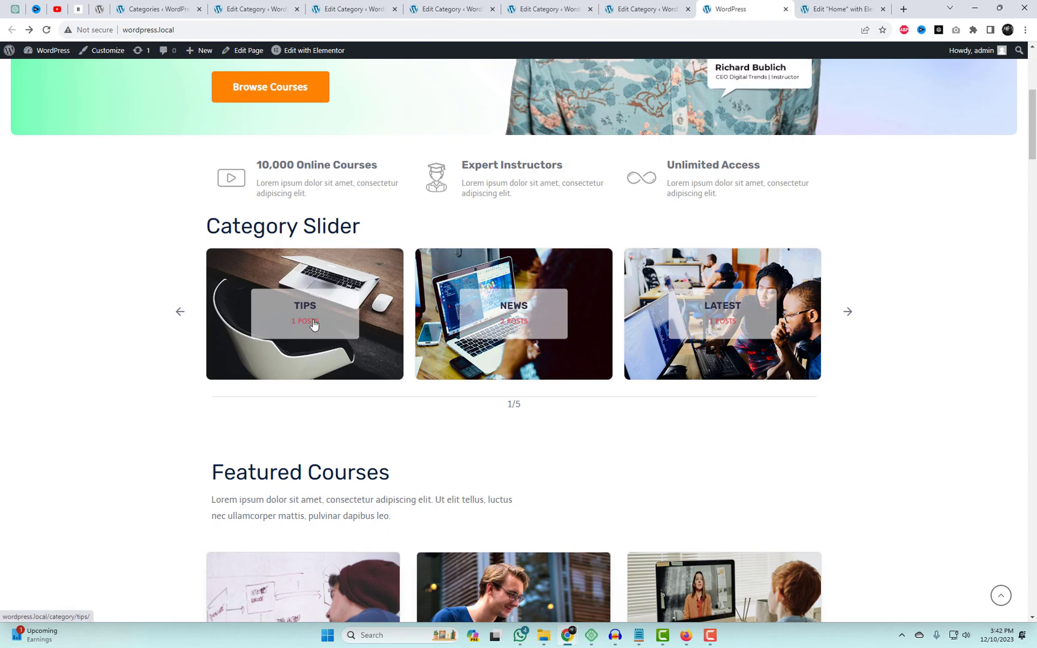
Step the live slider backwards, follow its Featured card to the category page and return to the home page.
{"action": "left_click", "coordinate": [517, 325]}
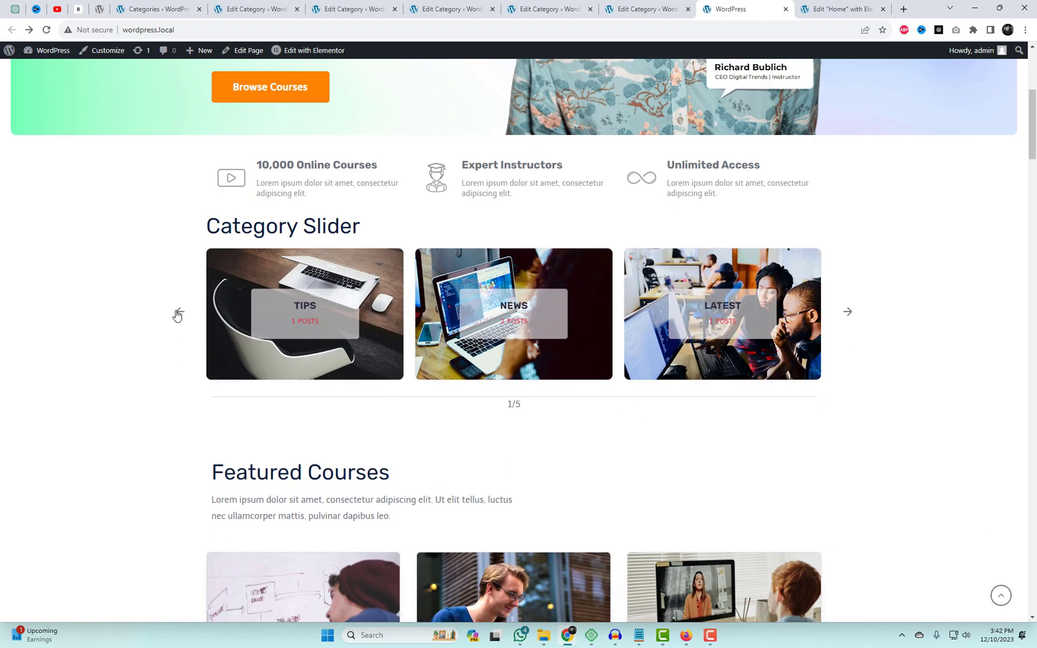
{"action": "left_click", "coordinate": [178, 314]}
{"action": "left_click", "coordinate": [178, 313]}
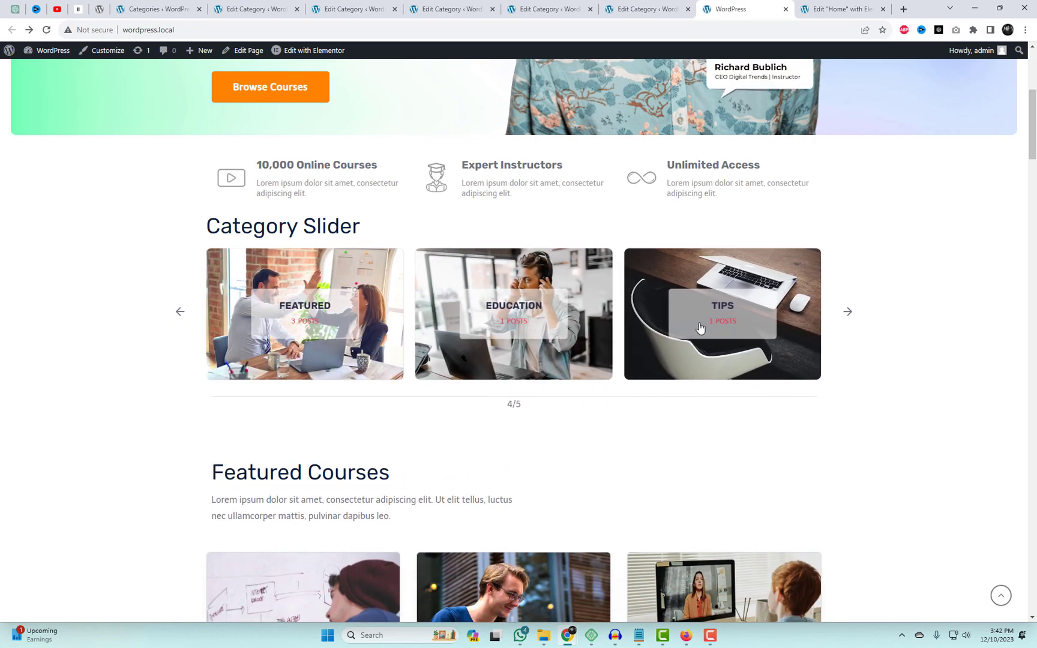
{"action": "left_click", "coordinate": [300, 323]}
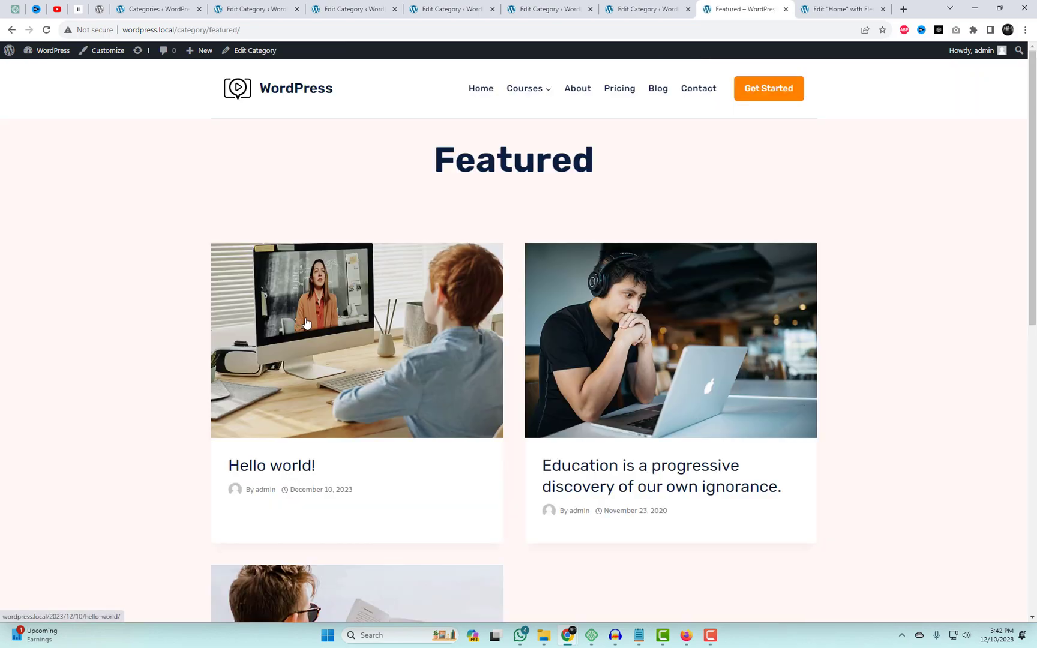
{"action": "left_click", "coordinate": [297, 96]}
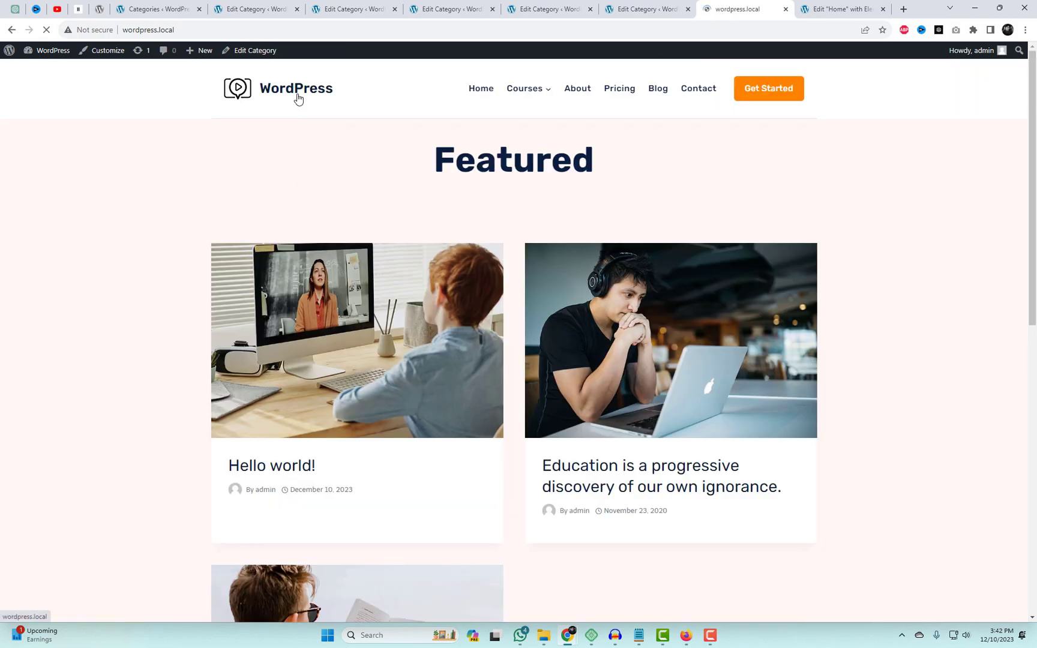
Return to the Elementor editor and turn off Loop and Autoplay for the category carousel.
{"action": "left_click", "coordinate": [841, 9]}
{"action": "scroll", "coordinate": [677, 376], "scroll_direction": "down", "scroll_amount": 1}
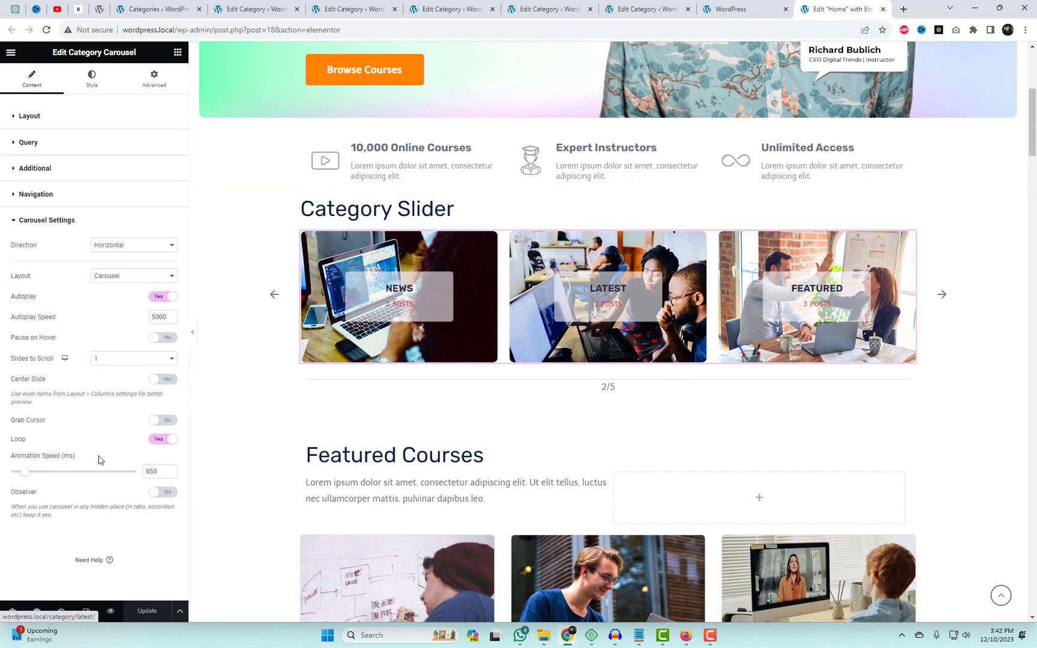
{"action": "left_click", "coordinate": [160, 440]}
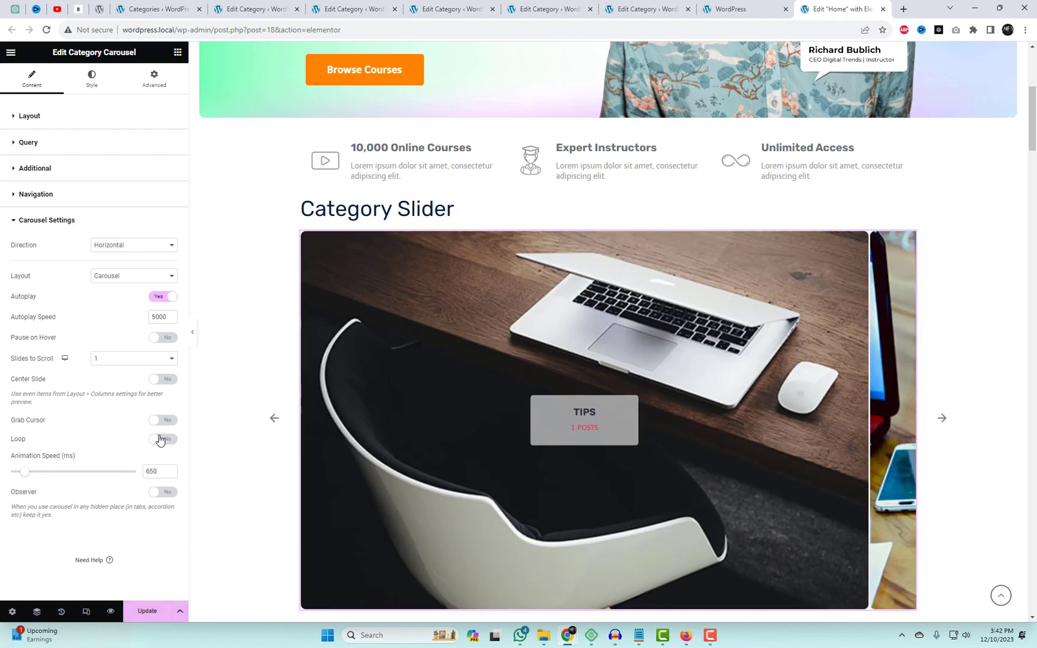
{"action": "left_click", "coordinate": [156, 299]}
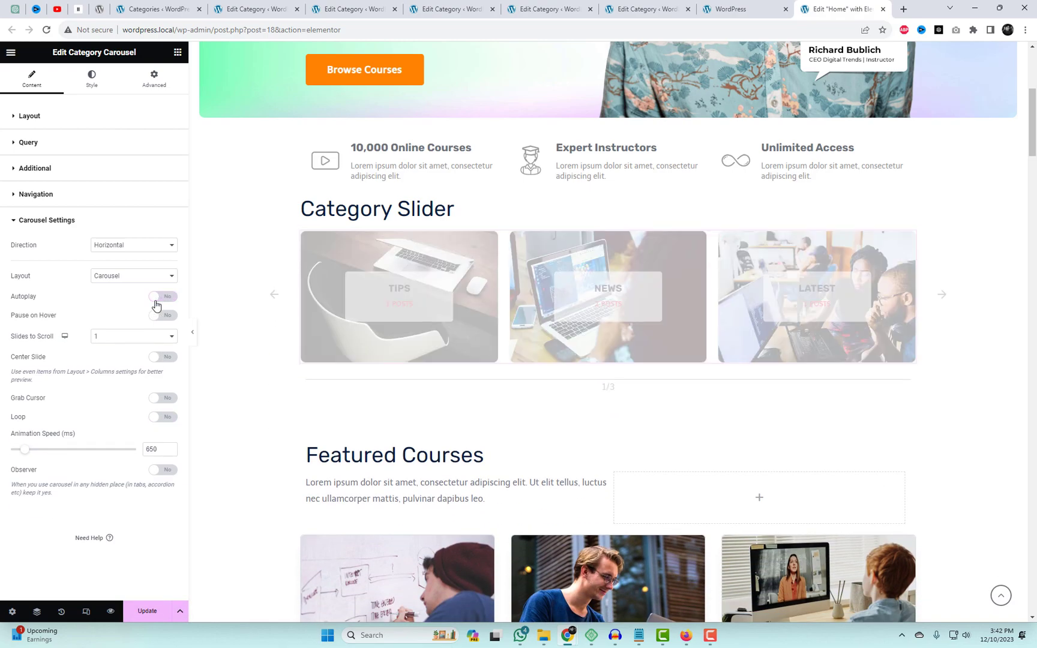
Change the category carousel's navigation type to Arrows and Dots.
{"action": "left_click", "coordinate": [87, 203]}
{"action": "left_click", "coordinate": [143, 221]}
{"action": "left_click", "coordinate": [141, 231]}
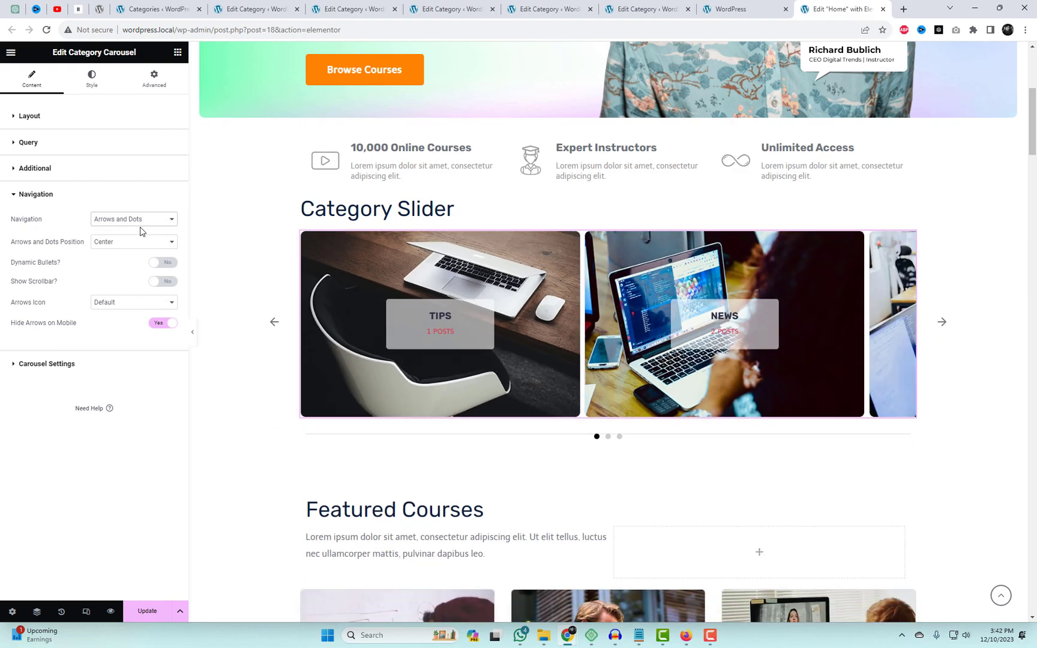
Update the page and add the Category widget directly below the category carousel.
{"action": "left_click", "coordinate": [147, 611]}
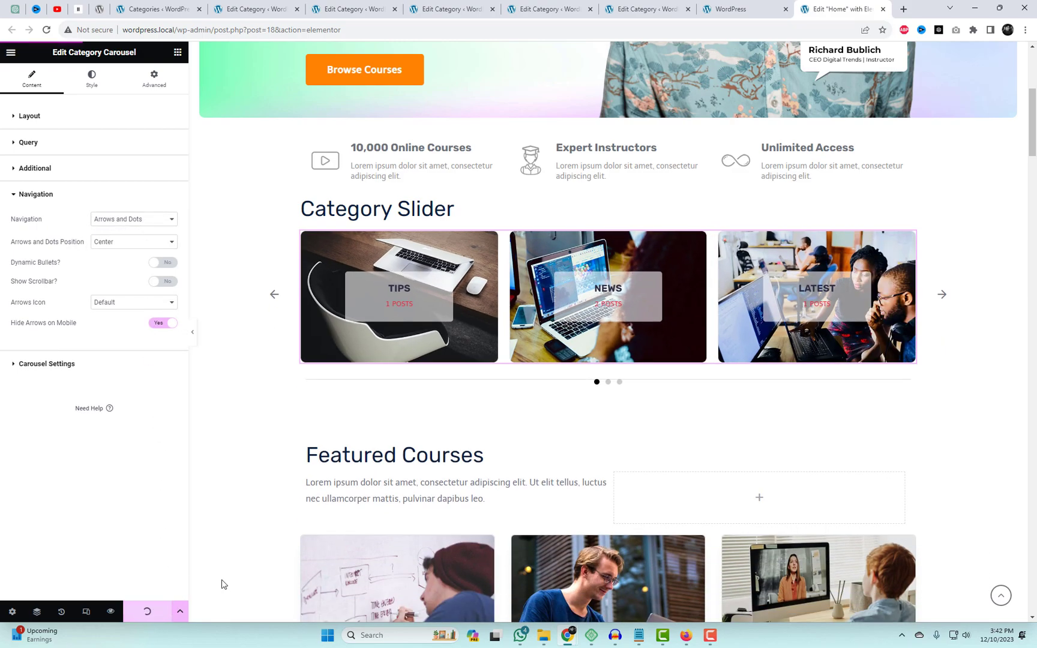
{"action": "left_click", "coordinate": [11, 56]}
{"action": "left_click", "coordinate": [11, 58]}
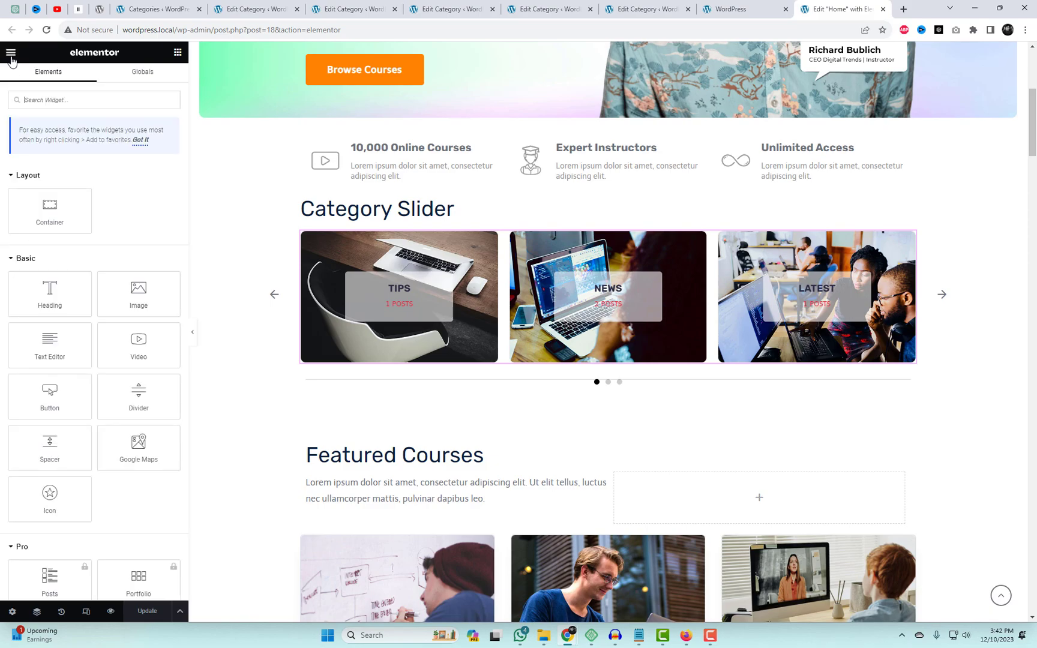
{"action": "type", "text": "cat"}
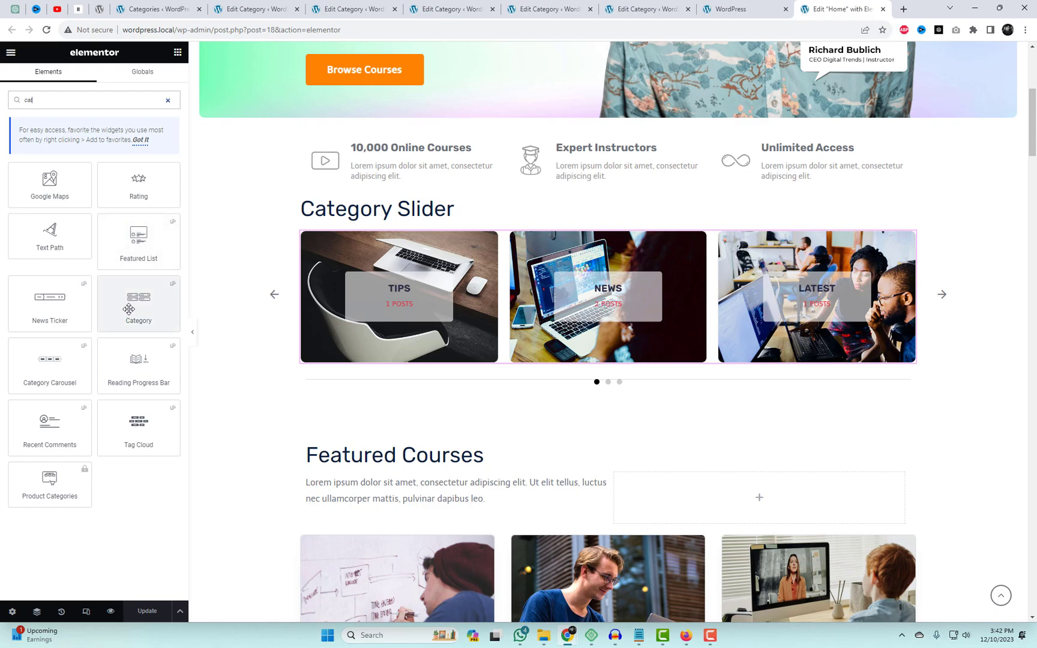
{"action": "left_click_drag", "start_coordinate": [129, 309], "coordinate": [472, 391]}
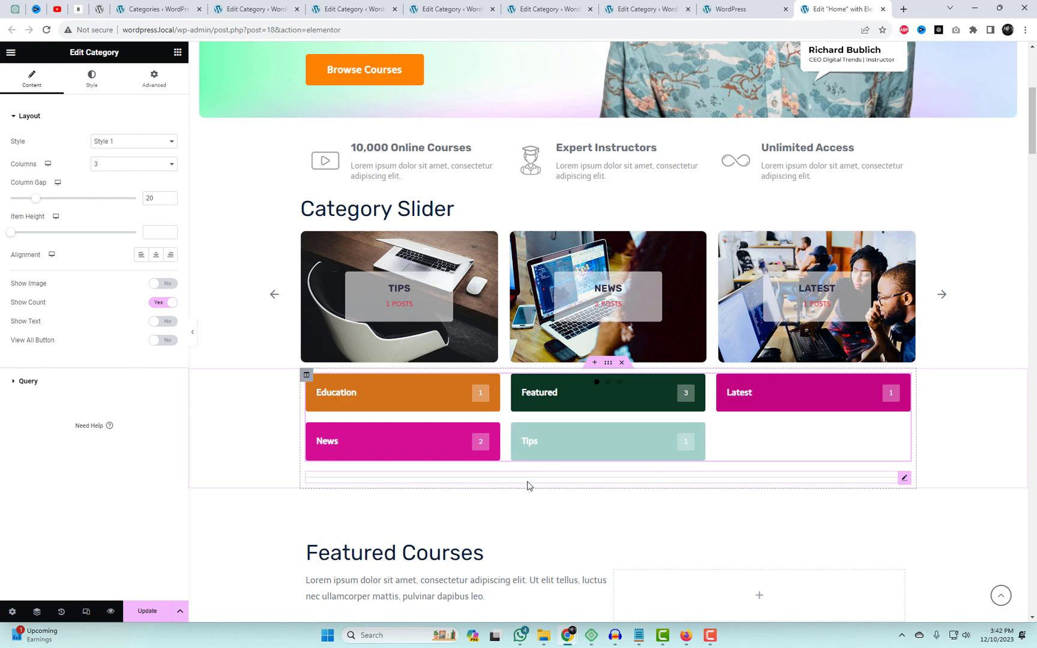
Try another layout style for the Category widget and return it to Style 1.
{"action": "left_click", "coordinate": [134, 143]}
{"action": "left_click", "coordinate": [123, 160]}
{"action": "left_click", "coordinate": [126, 142]}
{"action": "left_click", "coordinate": [120, 151]}
Turn on Show Text for the Category widget, and try the View All Button before switching it back off.
{"action": "left_click", "coordinate": [161, 323]}
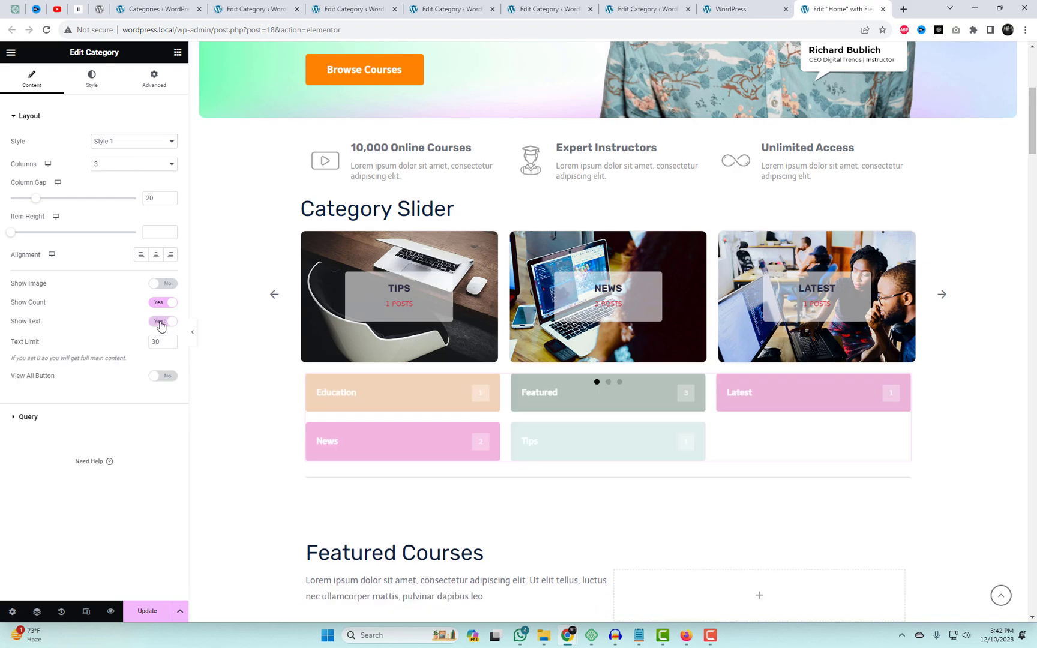
{"action": "left_click", "coordinate": [162, 377]}
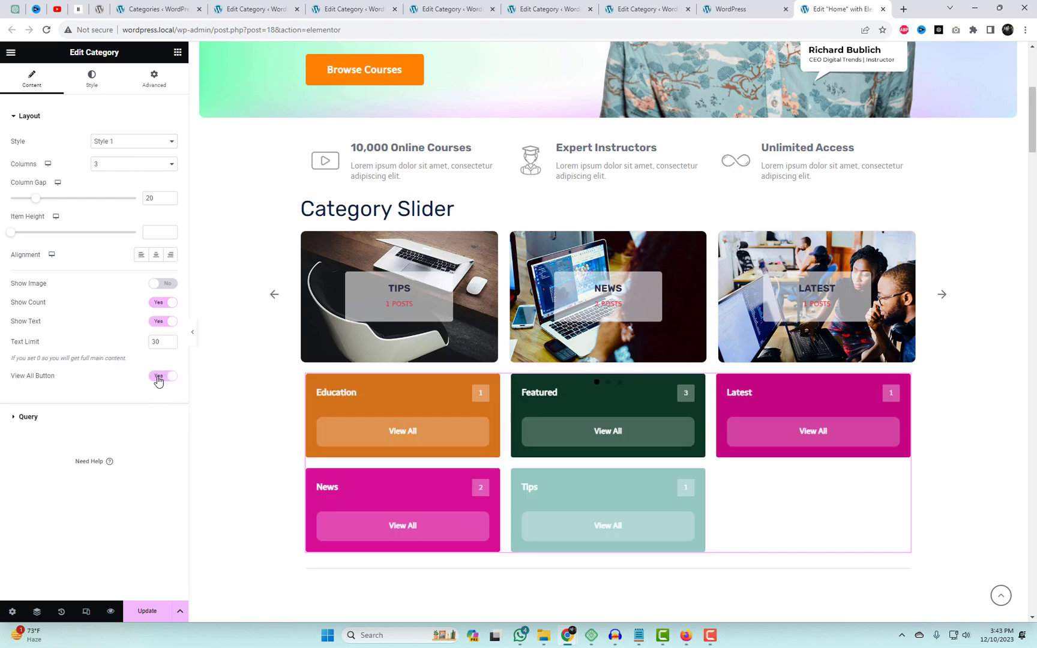
{"action": "left_click", "coordinate": [159, 378]}
{"action": "left_click", "coordinate": [163, 378]}
{"action": "left_click", "coordinate": [157, 380]}
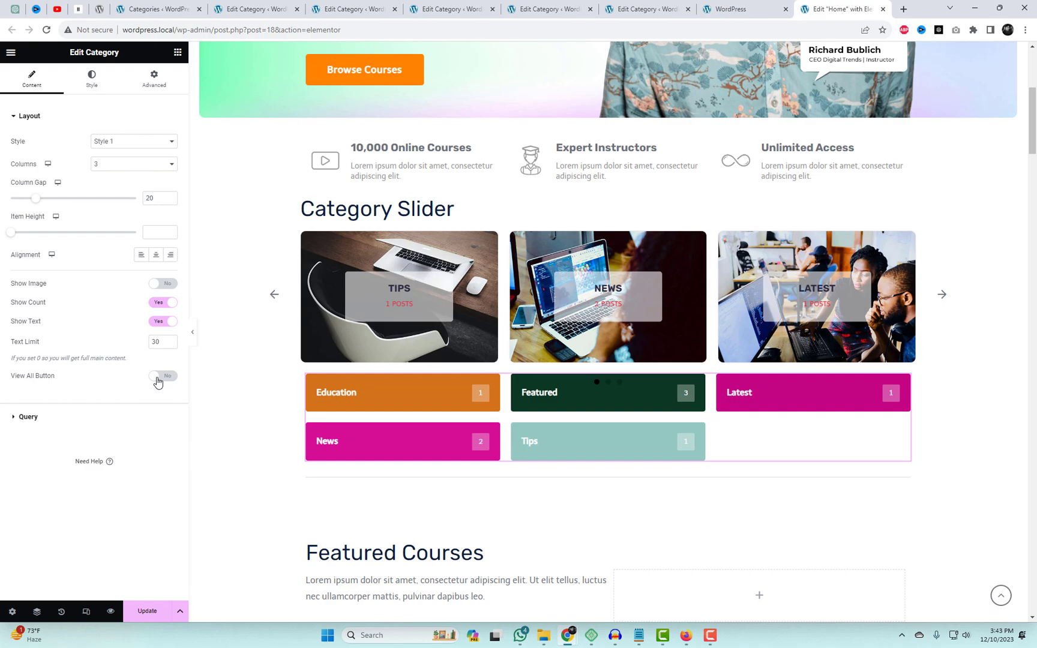
Set the category items' Multiple Background to #0000 and their border type to Solid, and update the page.
{"action": "left_click", "coordinate": [93, 90]}
{"action": "left_click", "coordinate": [100, 196]}
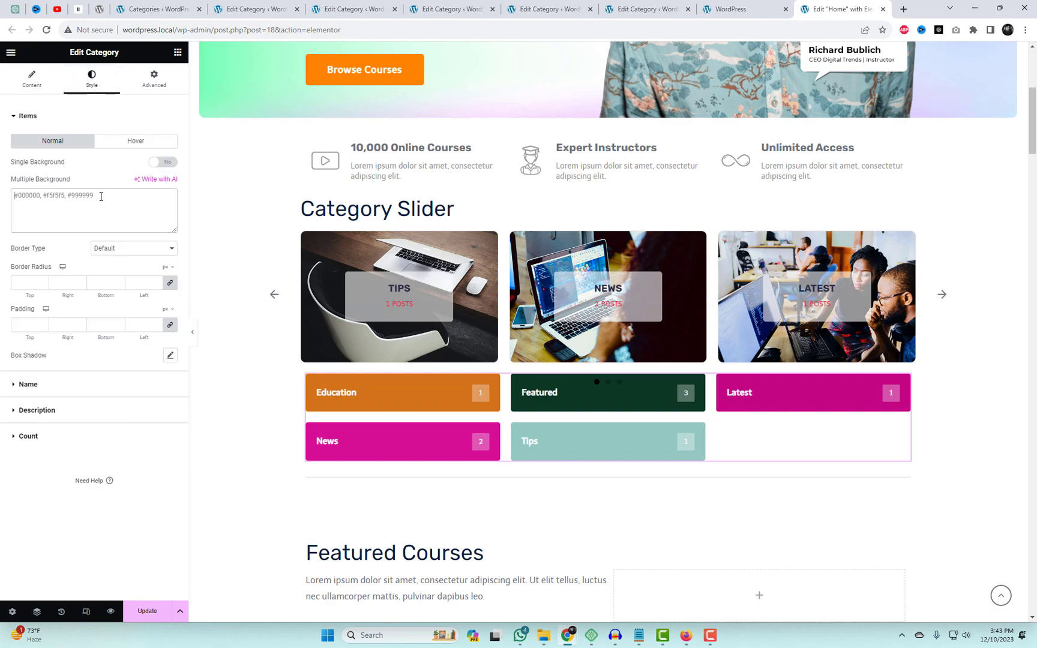
{"action": "key", "text": "ctrl+a"}
{"action": "type", "text": "#0000"}
{"action": "left_click", "coordinate": [136, 251]}
{"action": "left_click", "coordinate": [129, 276]}
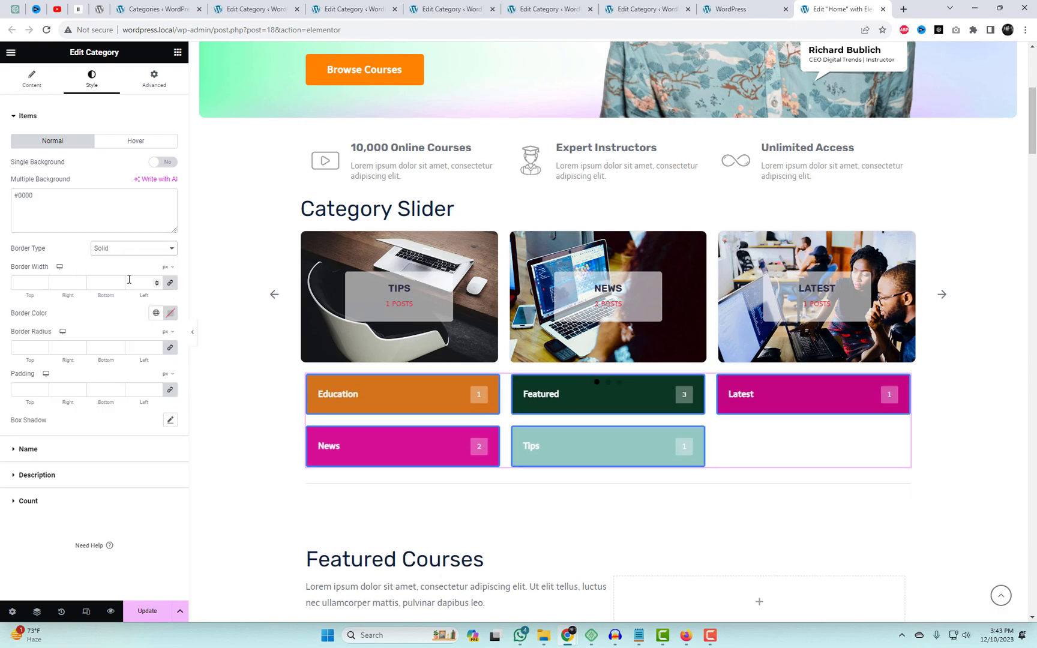
{"action": "left_click", "coordinate": [147, 612]}
View the updated live home page, follow the Tips box of the category grid and go back.
{"action": "key", "text": "ctrl+shift+Tab"}
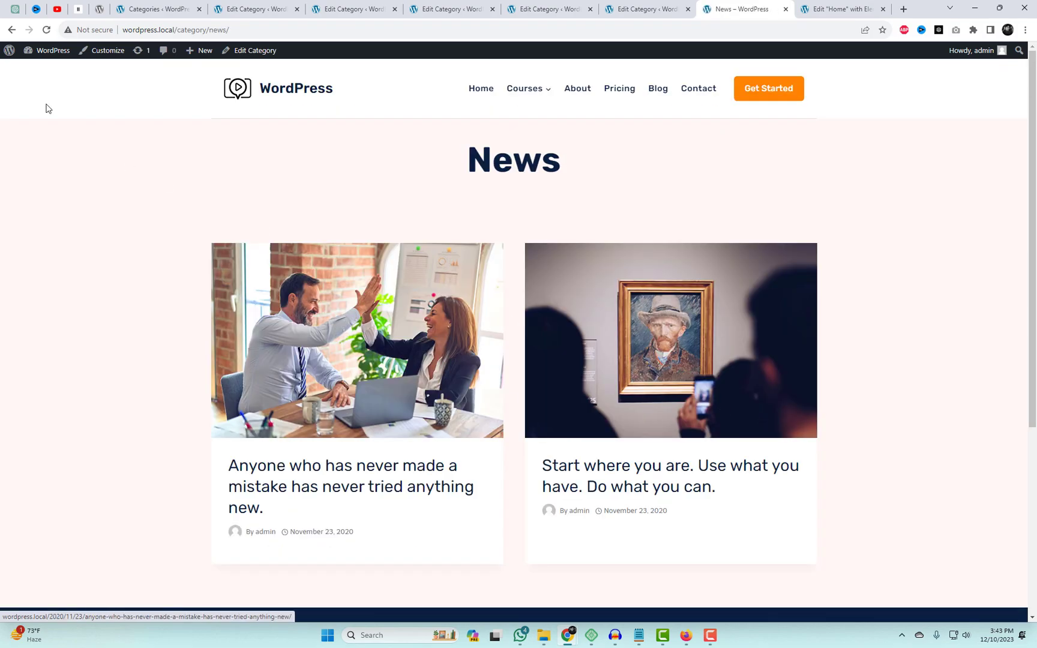
{"action": "left_click", "coordinate": [9, 31]}
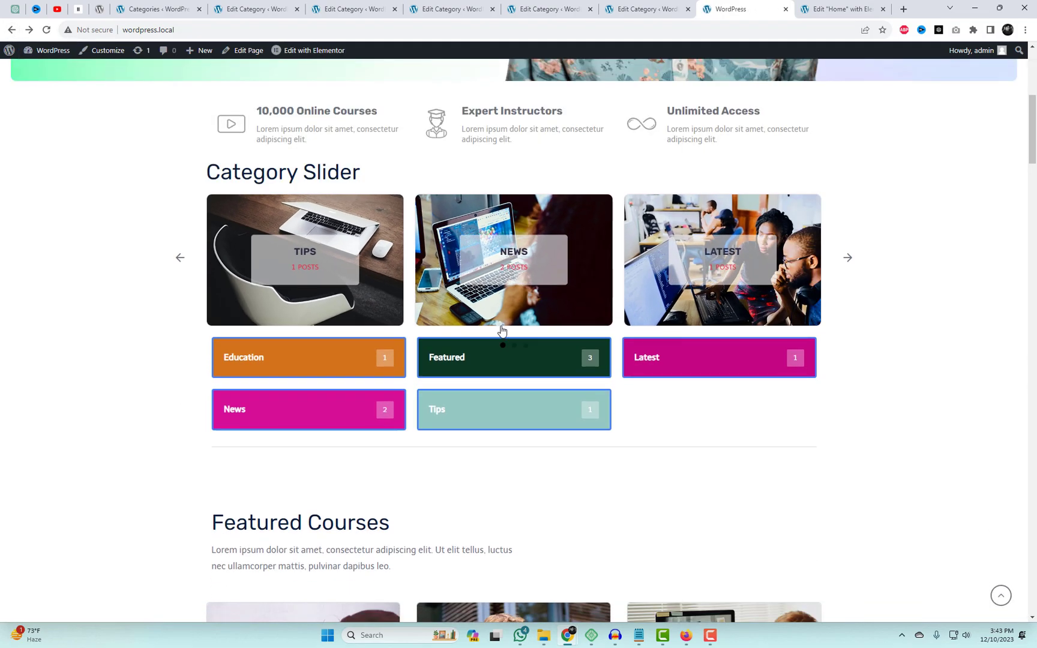
{"action": "left_click", "coordinate": [490, 411]}
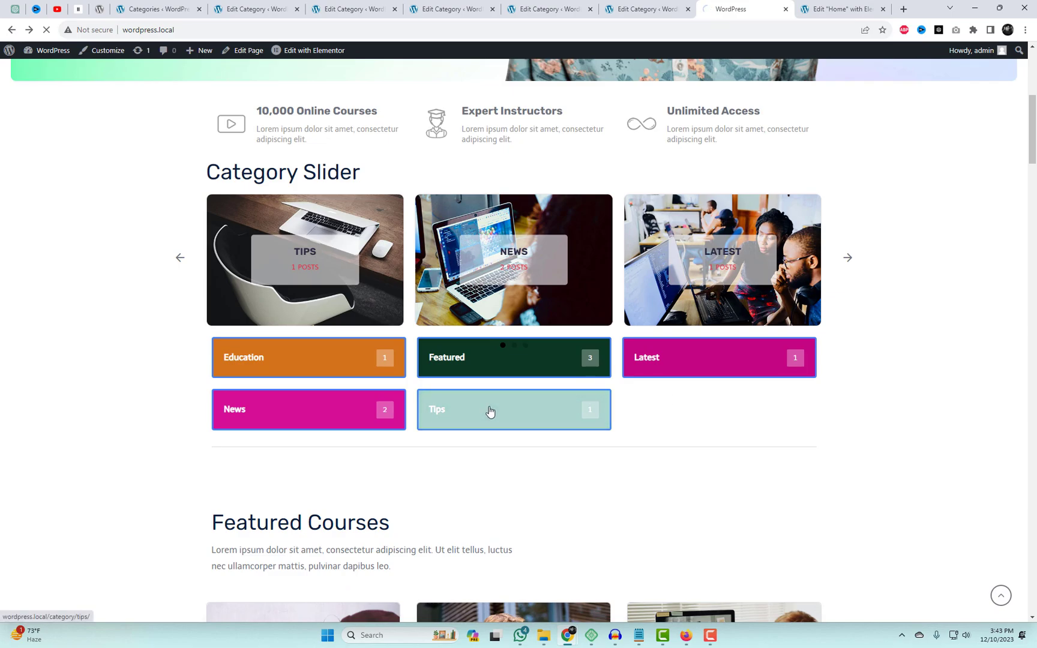
{"action": "left_click", "coordinate": [10, 30]}
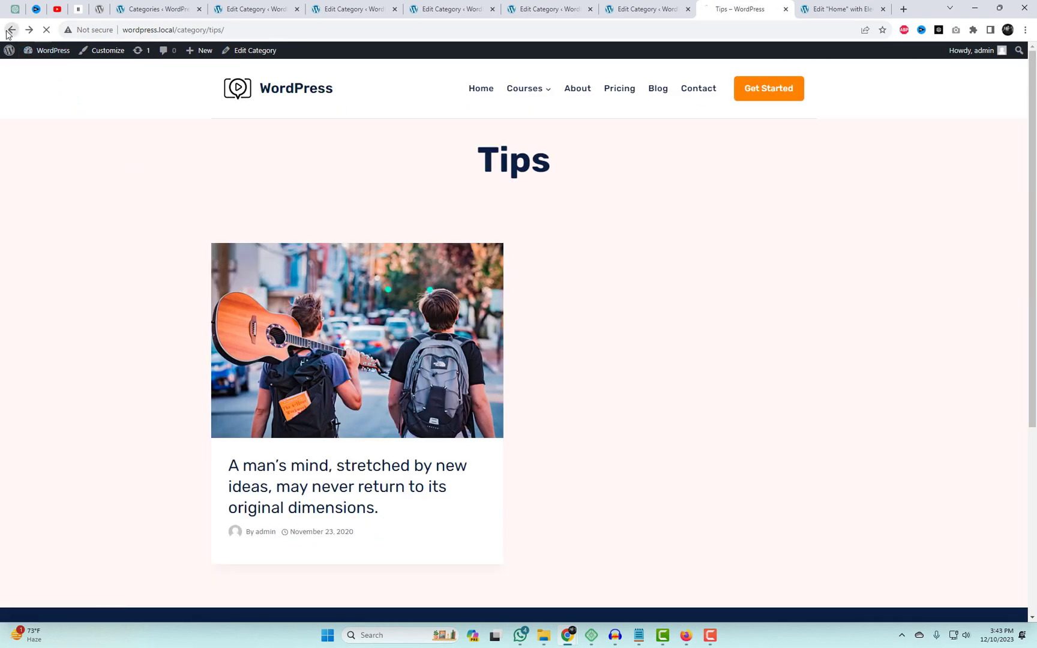